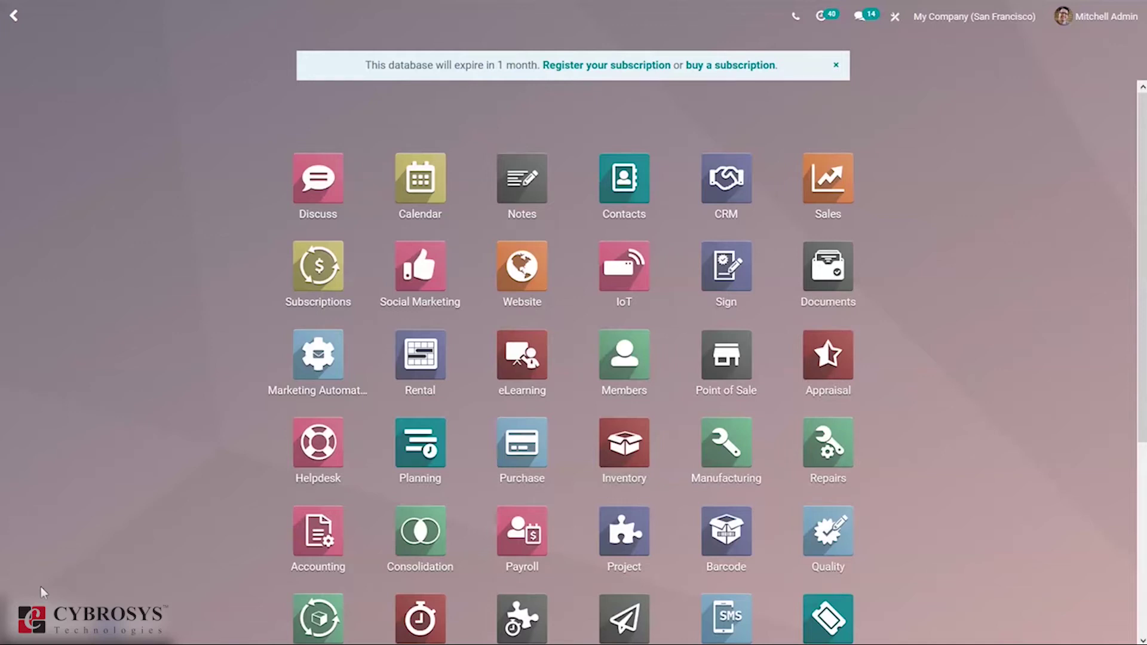
Search 'liv' on the home menu and launch the Live Chat app
{"action": "type", "text": "l"}
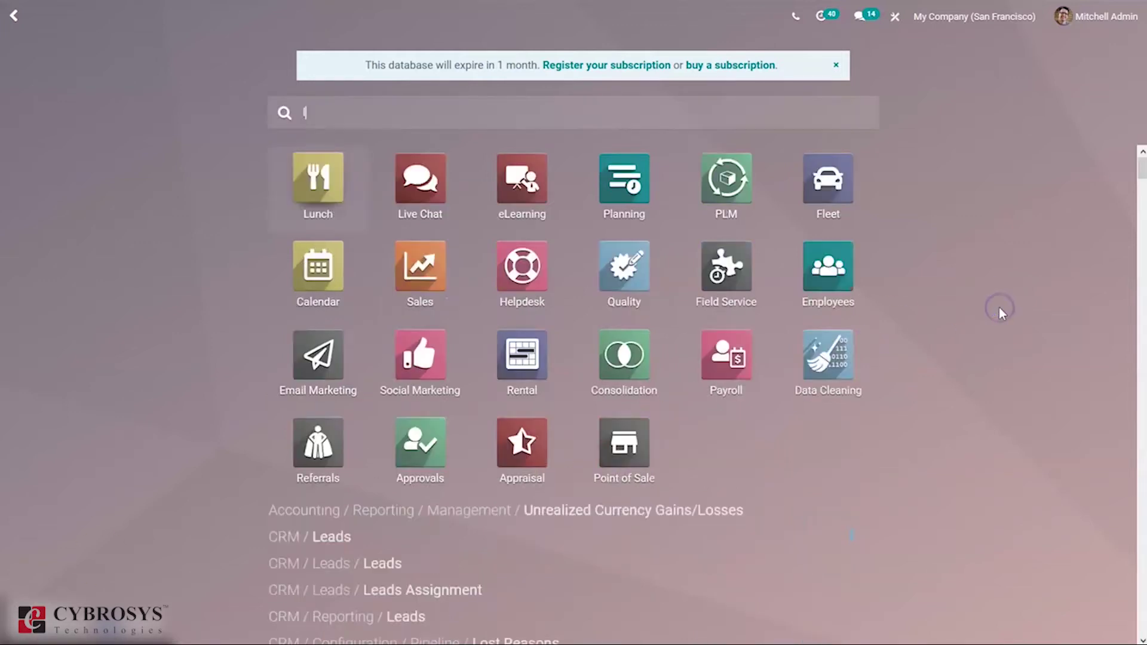
{"action": "type", "text": "iv"}
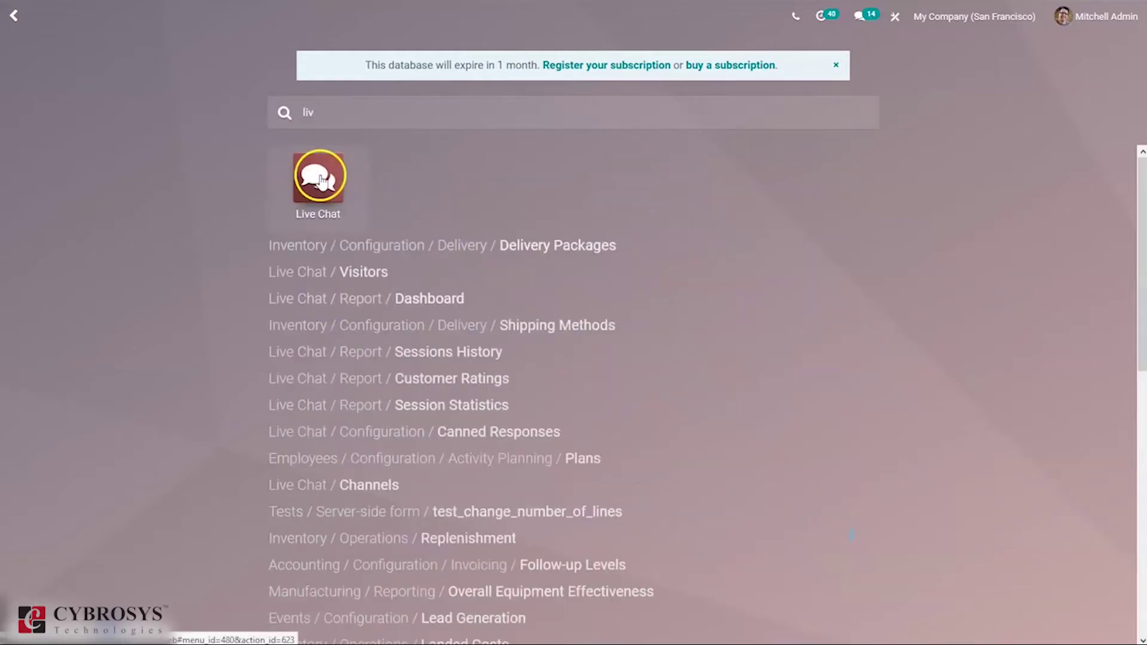
{"action": "left_click", "coordinate": [321, 179]}
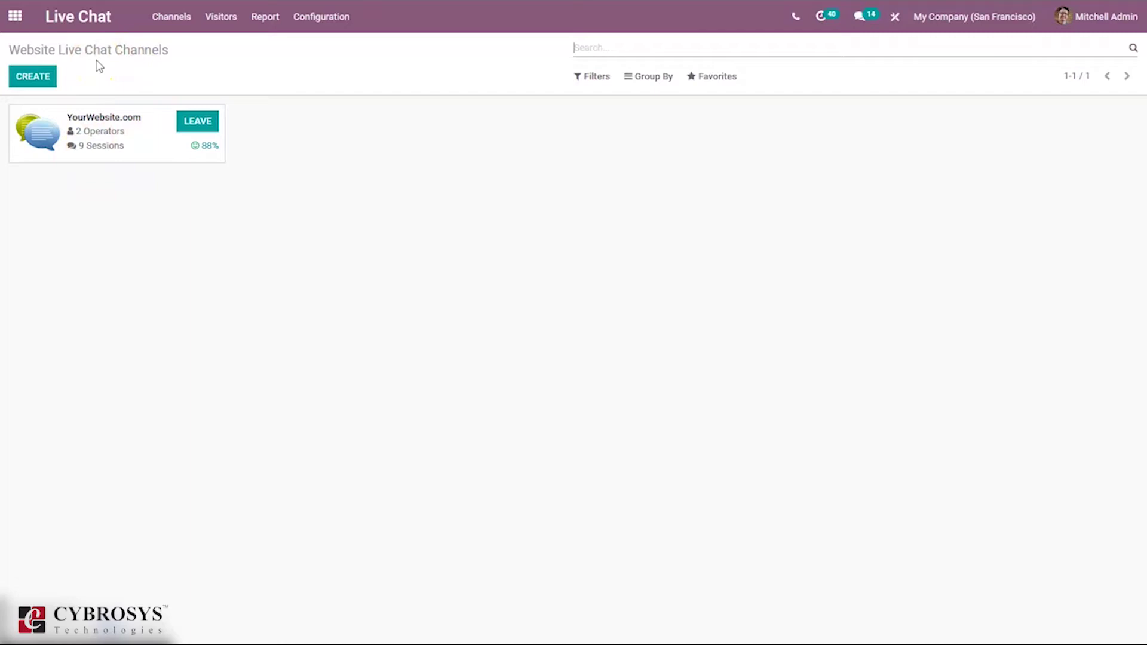
Return to the app list, search 'we' and open the Website app
{"action": "left_click", "coordinate": [15, 16]}
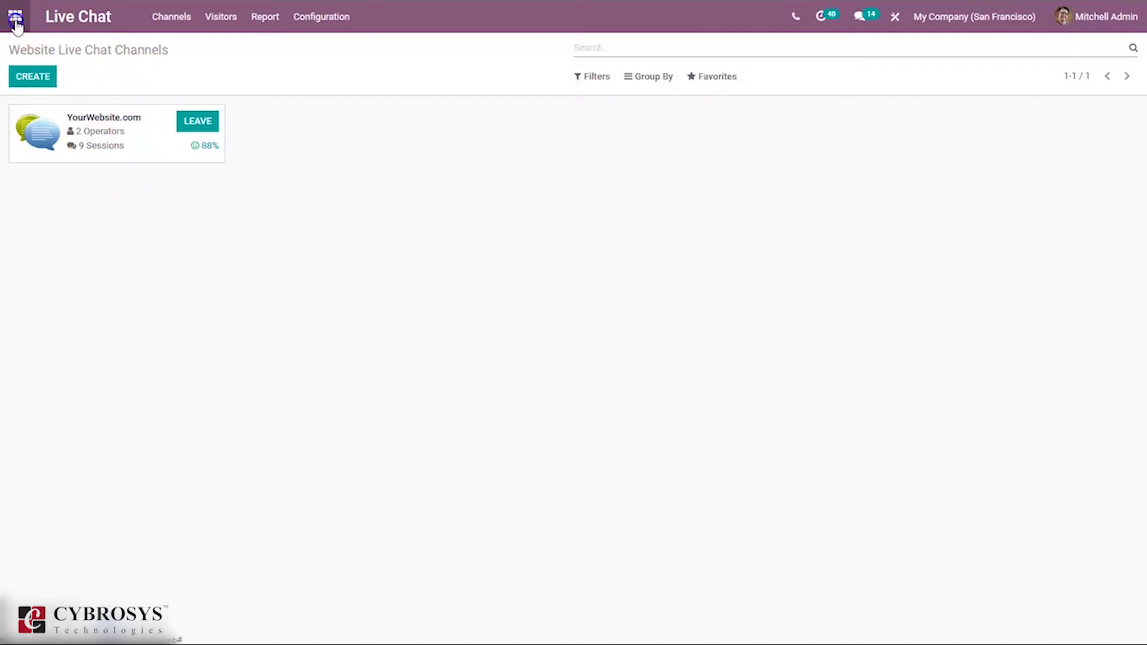
{"action": "type", "text": "we"}
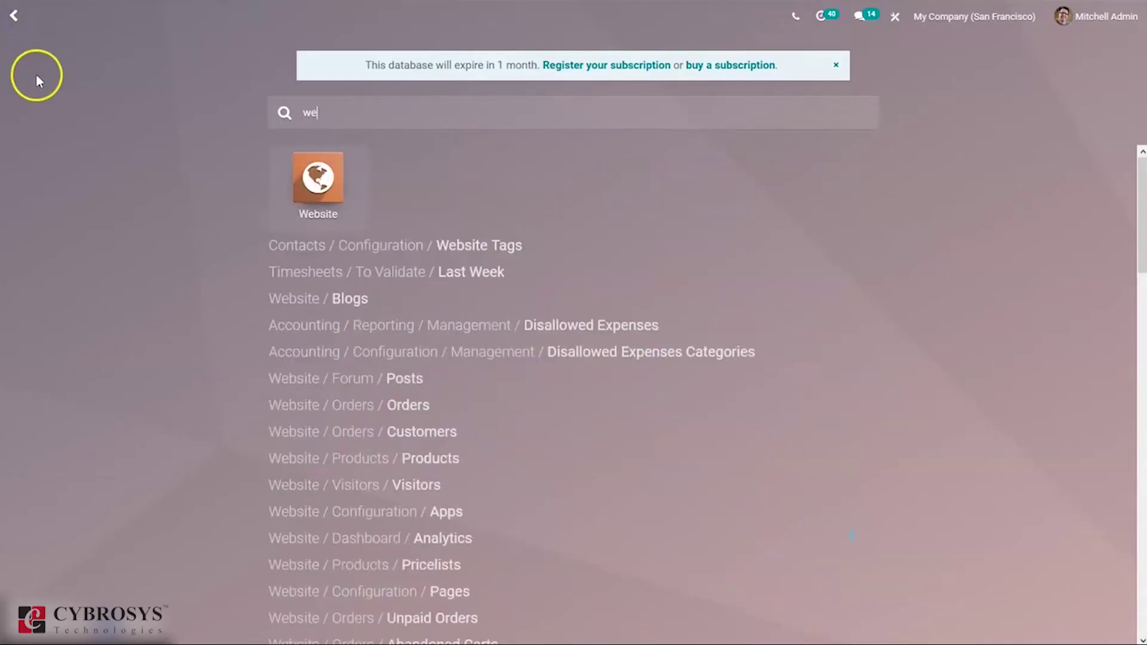
{"action": "left_click", "coordinate": [328, 173]}
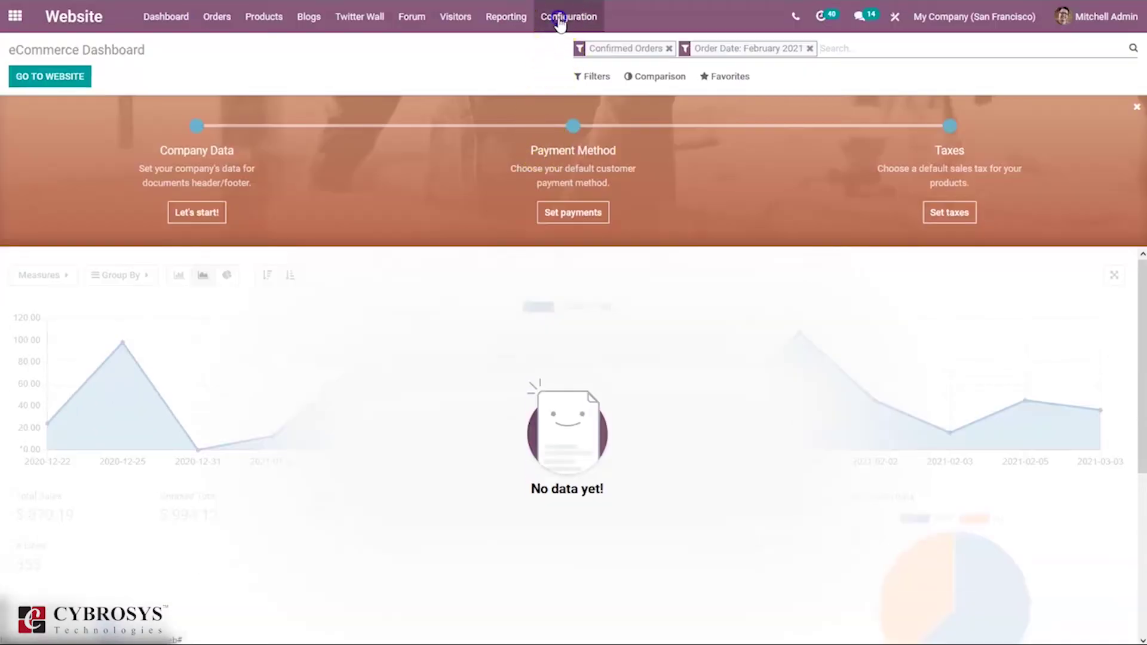
Filter Website Settings by 'live' and keep YourWebsite.com as the Live Chat channel
{"action": "left_click", "coordinate": [560, 29]}
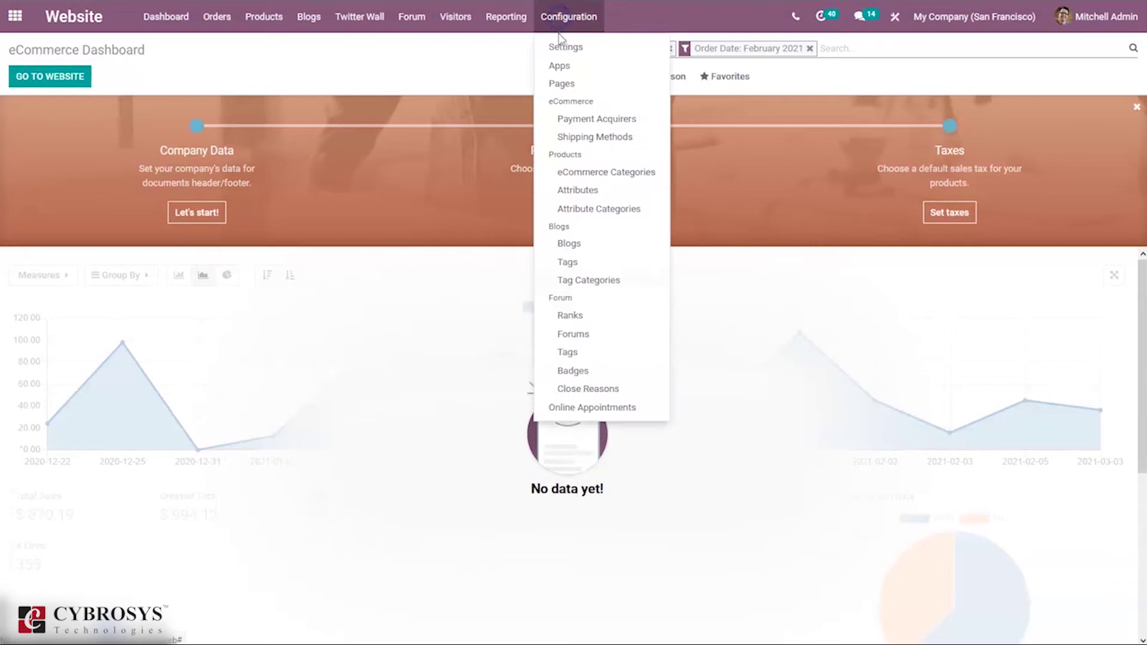
{"action": "left_click", "coordinate": [560, 46]}
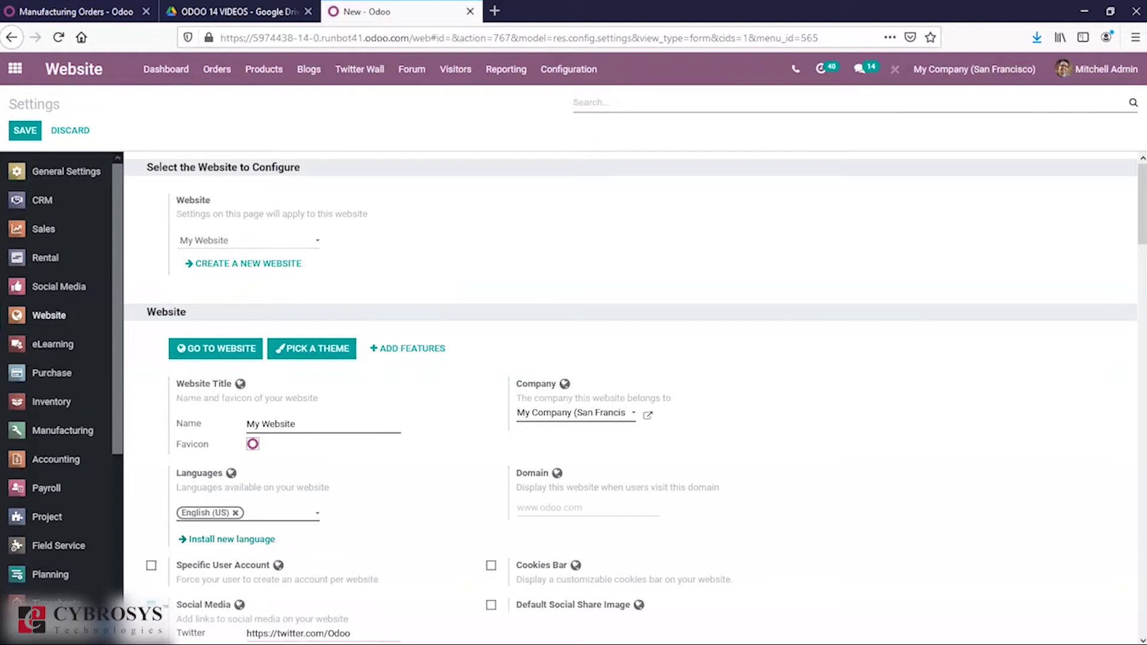
{"action": "type", "text": "liv"}
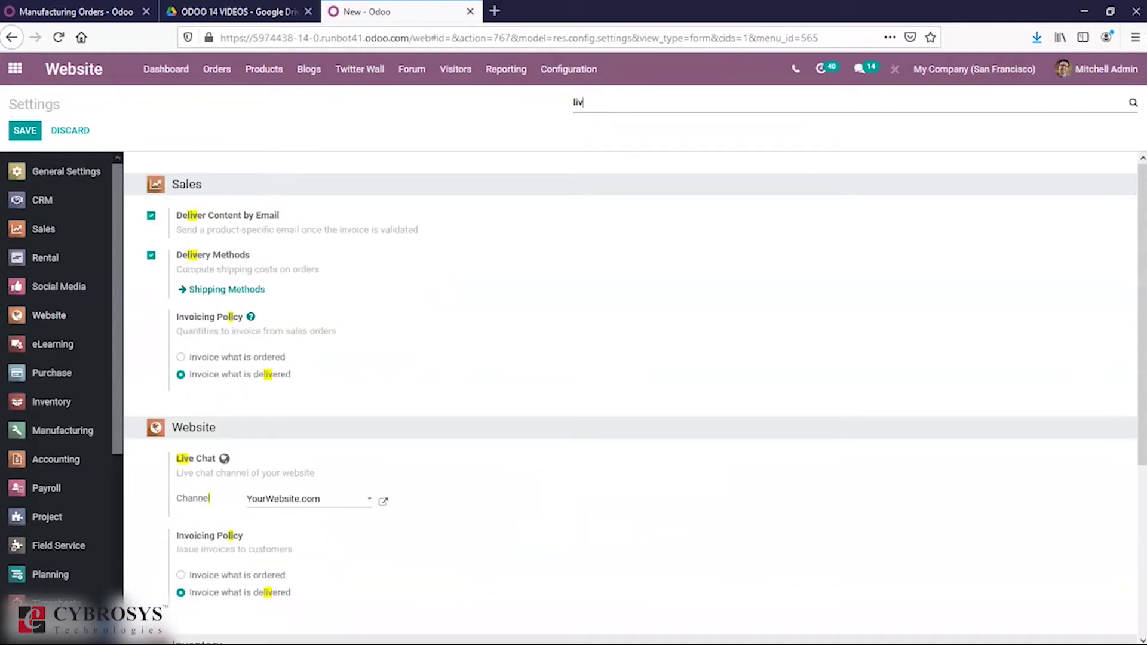
{"action": "type", "text": "e"}
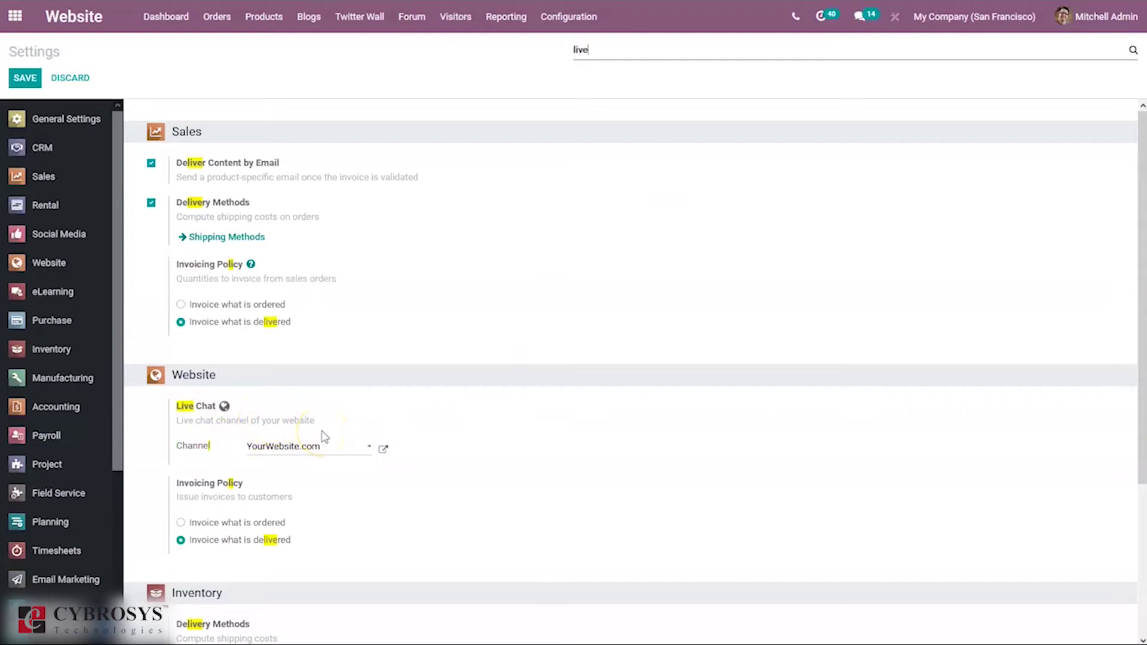
{"action": "left_click", "coordinate": [307, 448]}
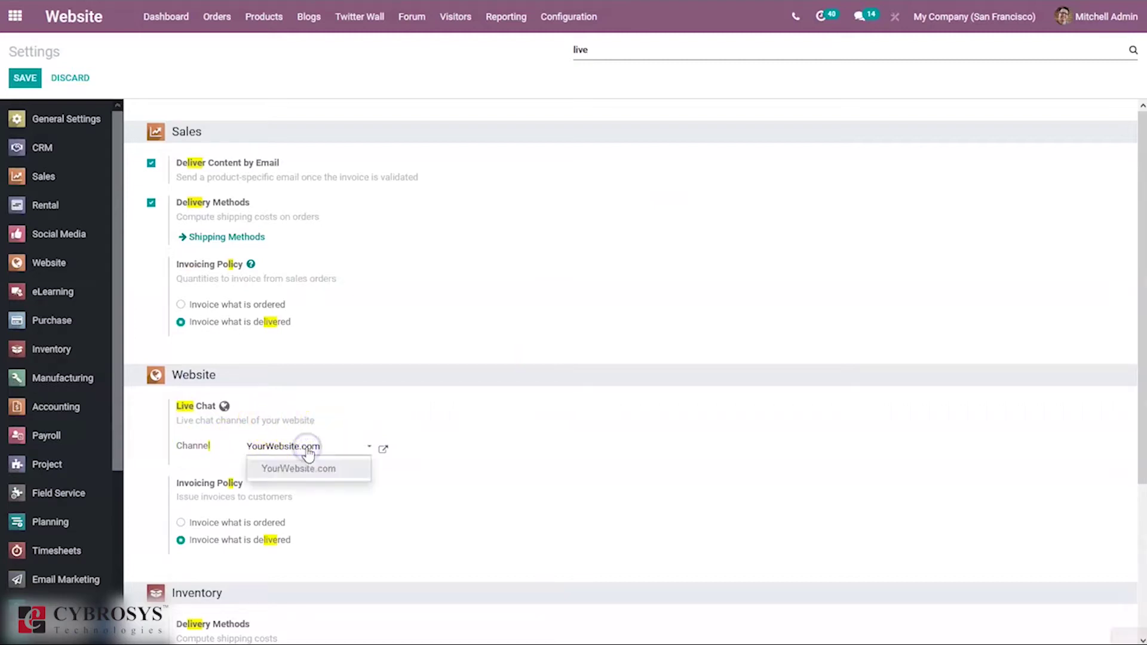
{"action": "left_click", "coordinate": [426, 442]}
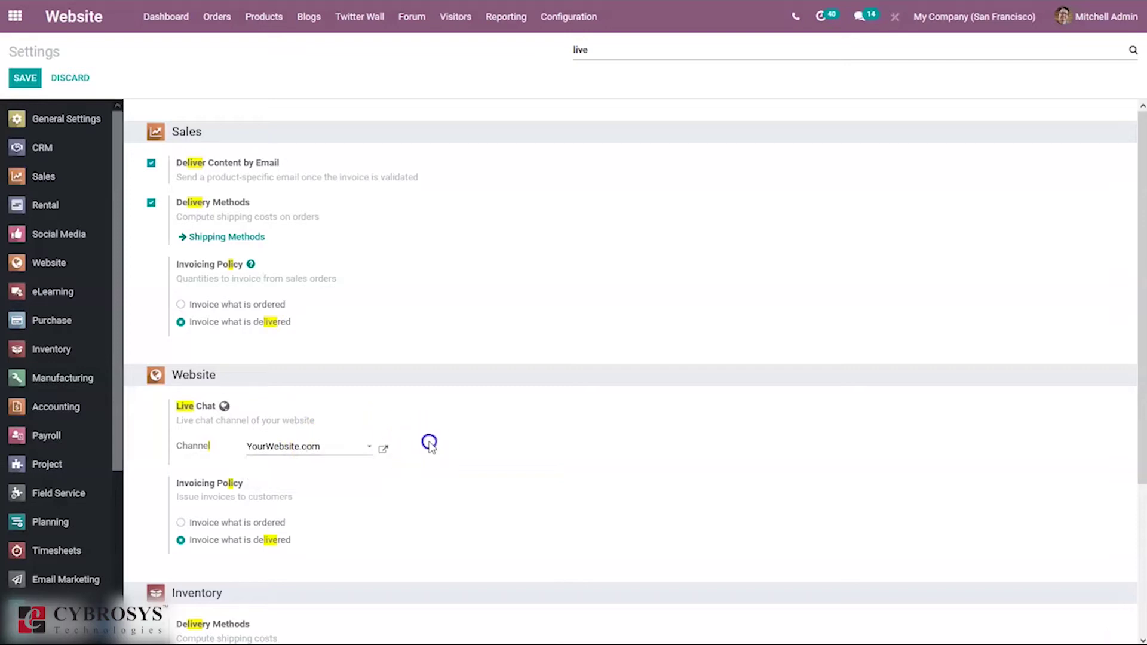
Open the YourWebsite.com channel record from the Channel field and view its Options tab
{"action": "left_click", "coordinate": [385, 450]}
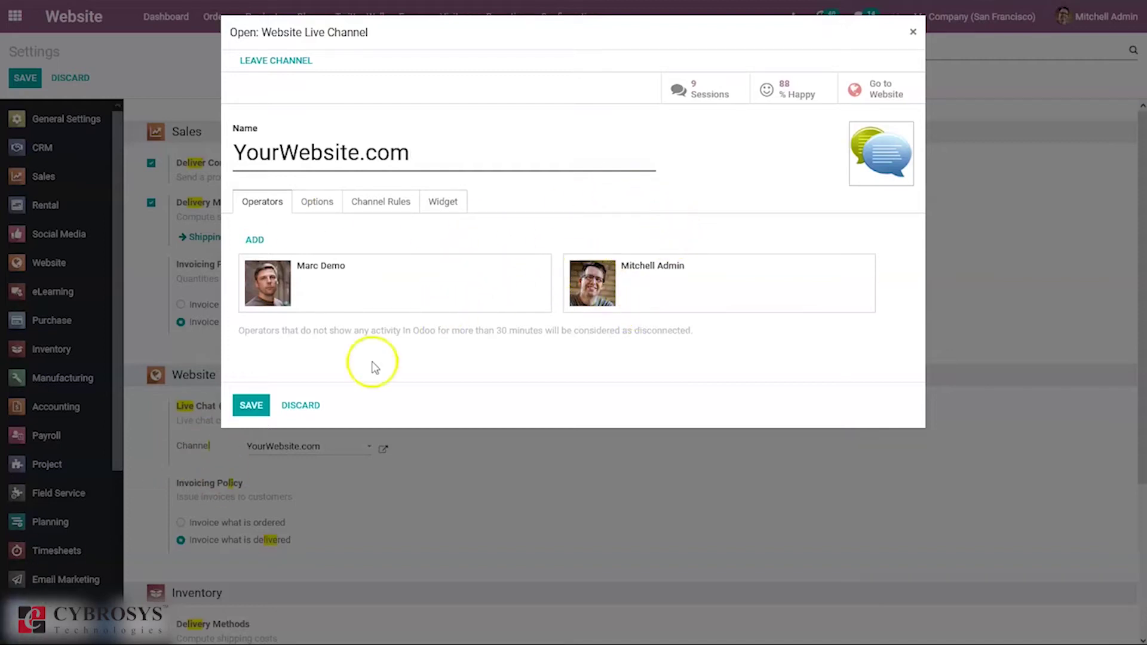
{"action": "left_click", "coordinate": [250, 242]}
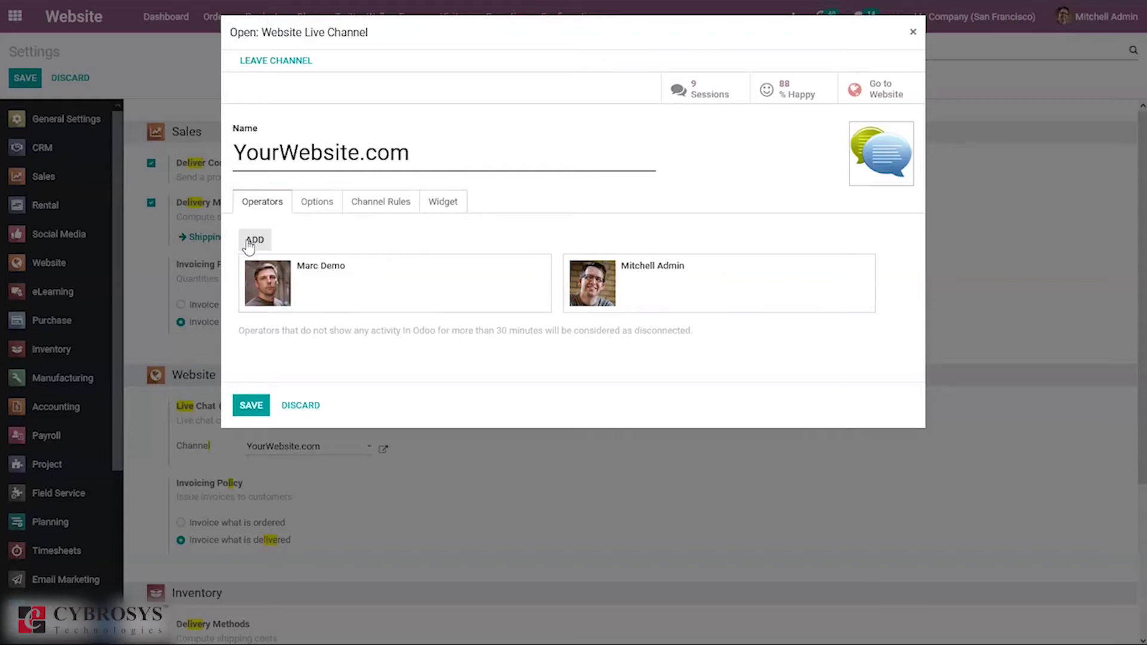
{"action": "left_click", "coordinate": [314, 206]}
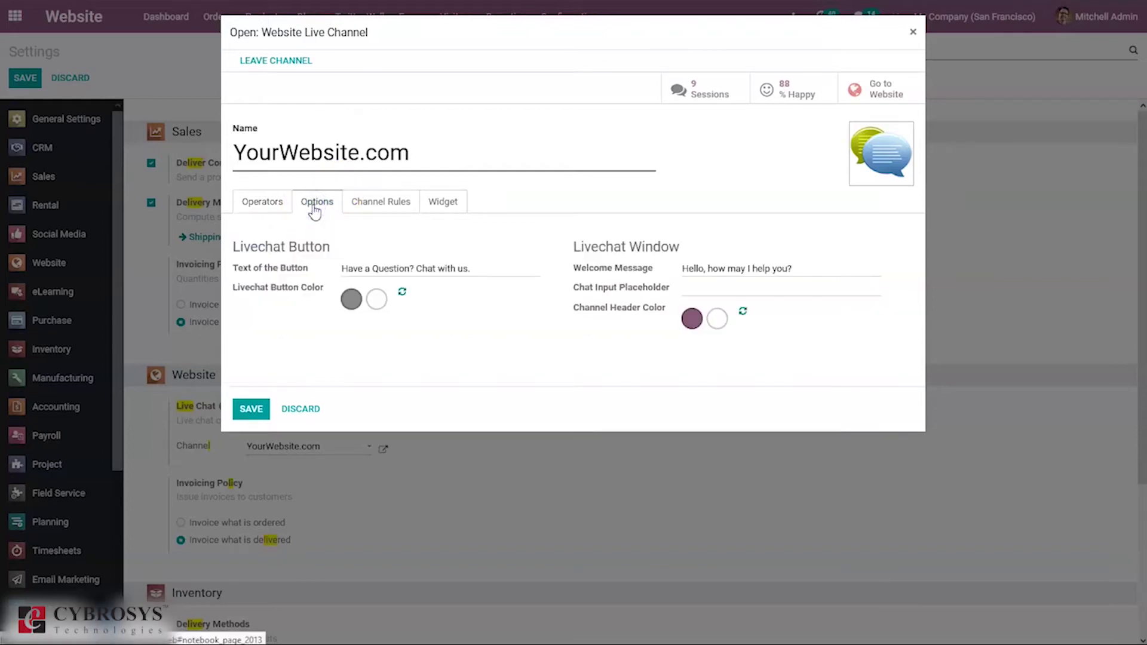
{"action": "left_click", "coordinate": [303, 230]}
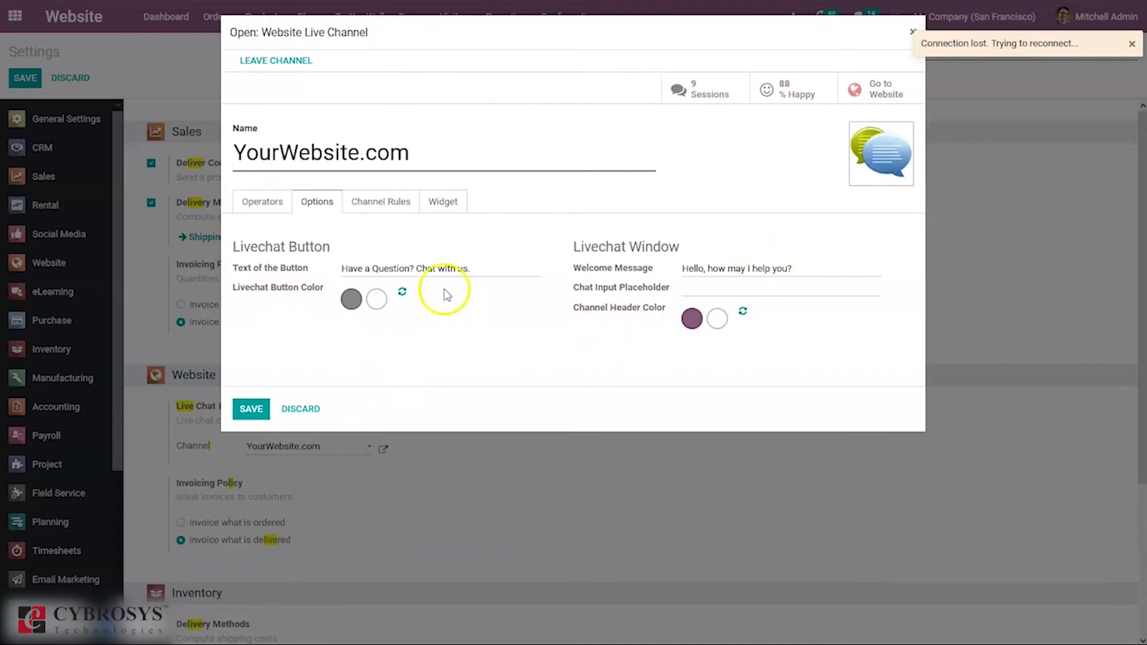
Review the YourWebsite.com channel's Channel Rules and Widget tabs, then close the record
{"action": "left_click", "coordinate": [359, 200]}
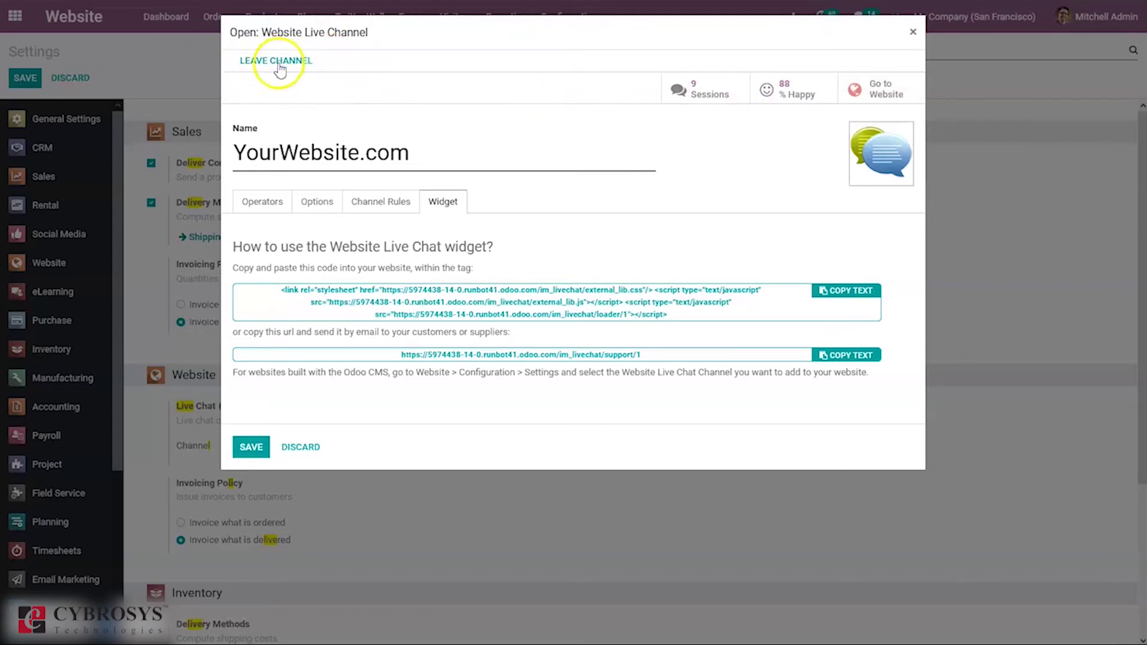
{"action": "left_click", "coordinate": [912, 33]}
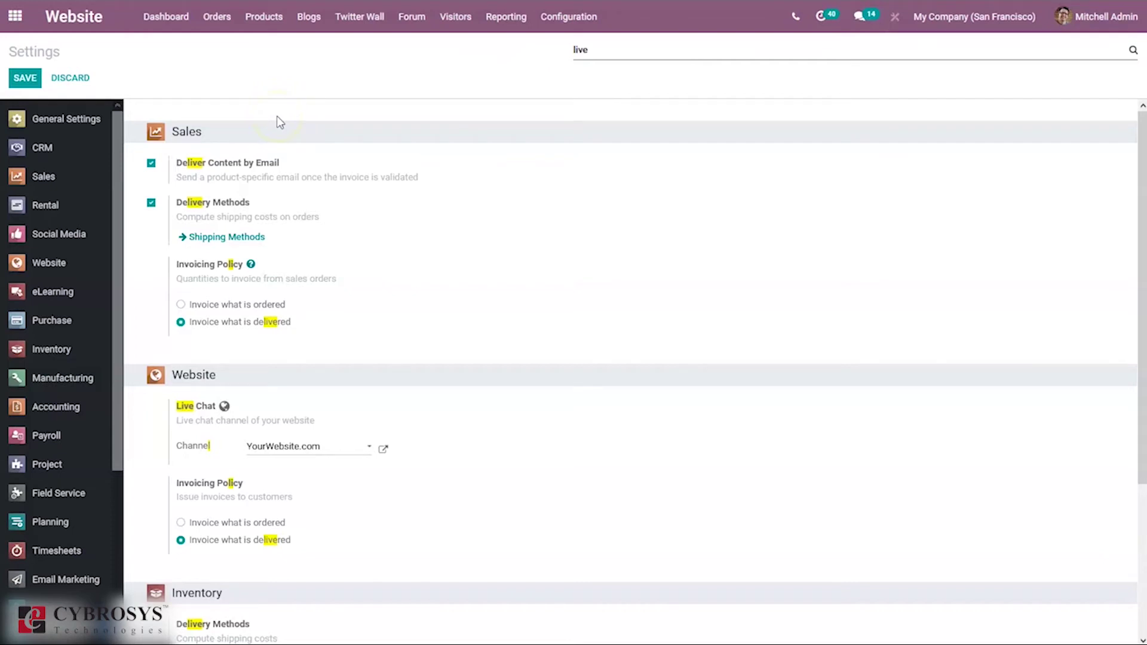
Return to the app list, search 'liv' and open the Live Chat app
{"action": "left_click", "coordinate": [14, 17]}
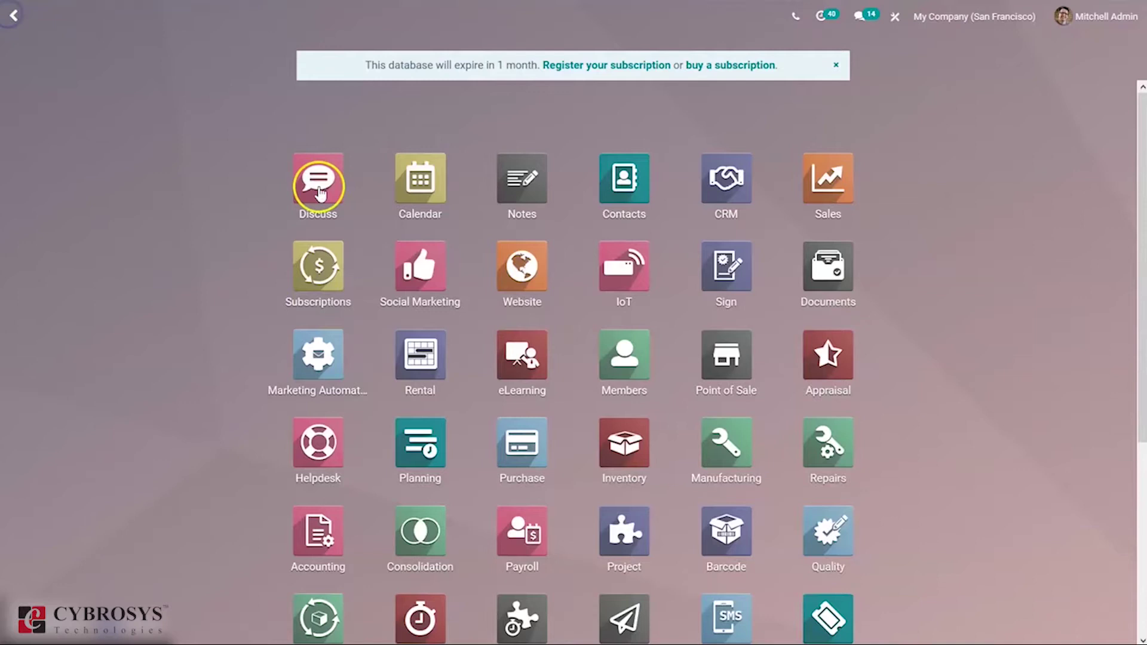
{"action": "type", "text": "liv"}
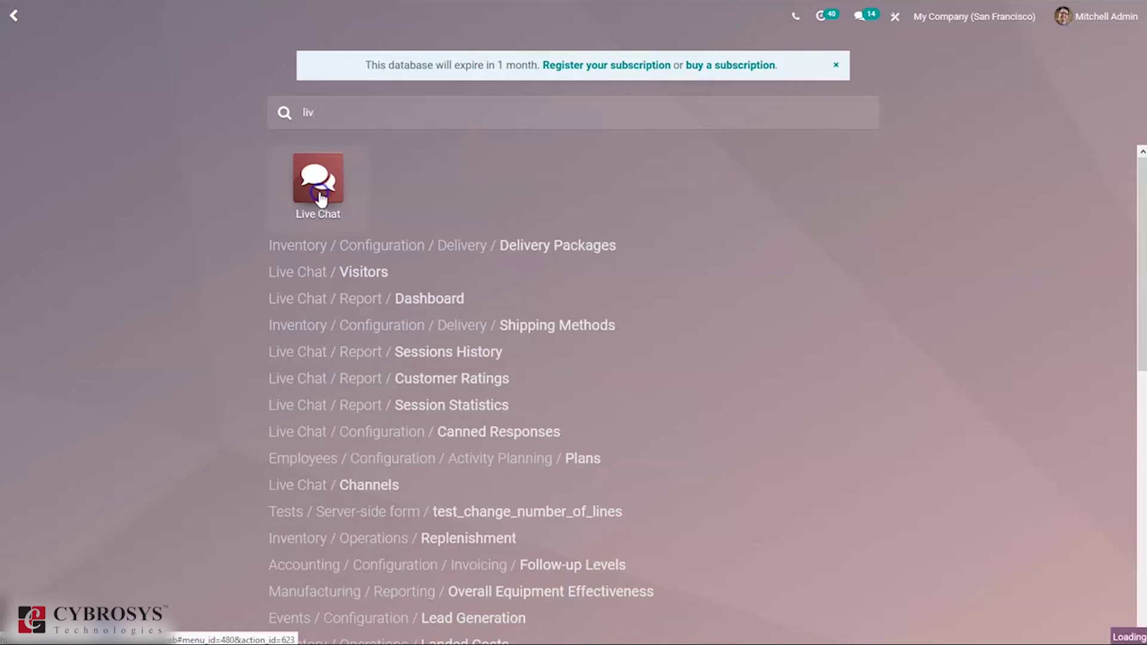
{"action": "left_click", "coordinate": [329, 193]}
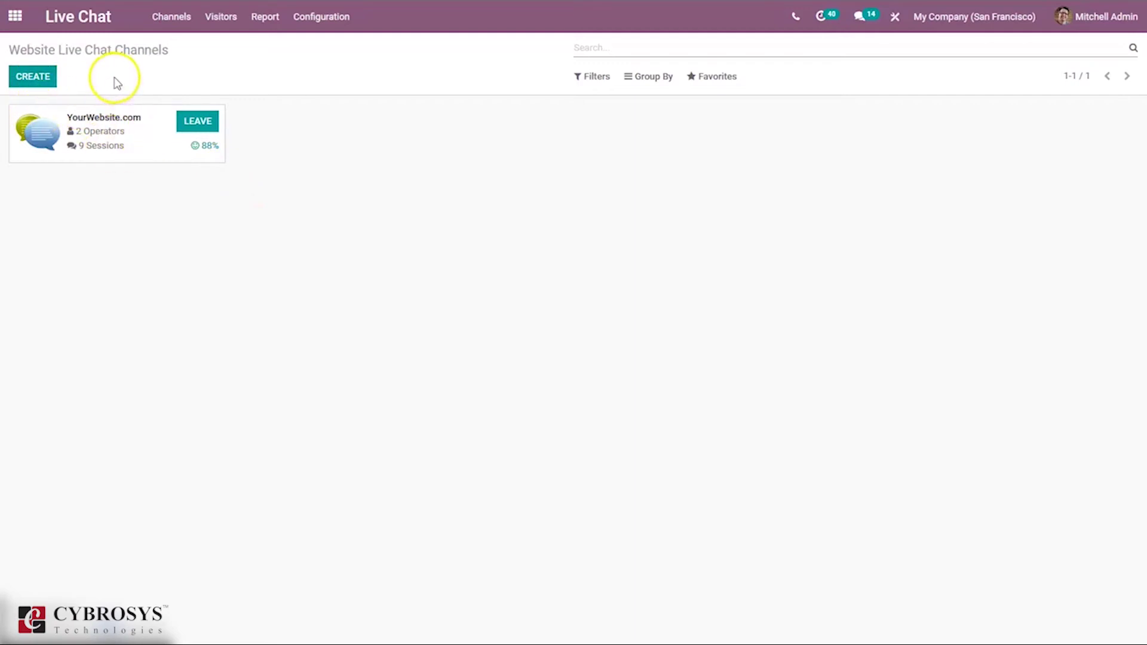
Browse a new channel form's Options, Channel Rules, Widget and Operators tabs, then discard it
{"action": "left_click", "coordinate": [33, 75]}
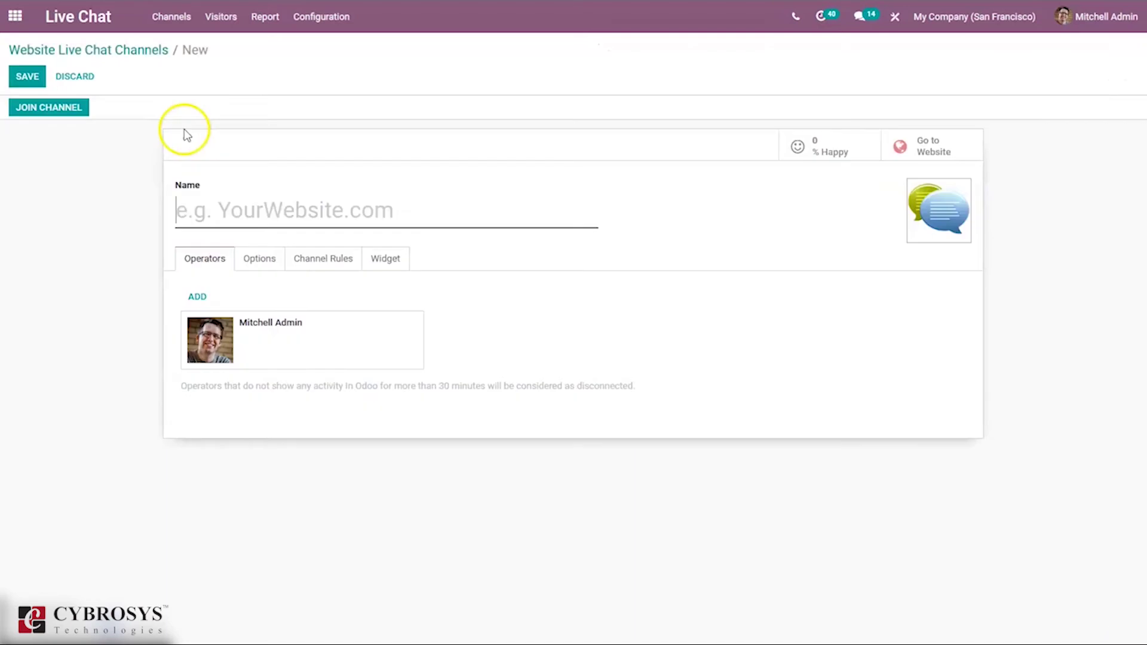
{"action": "left_click", "coordinate": [247, 259]}
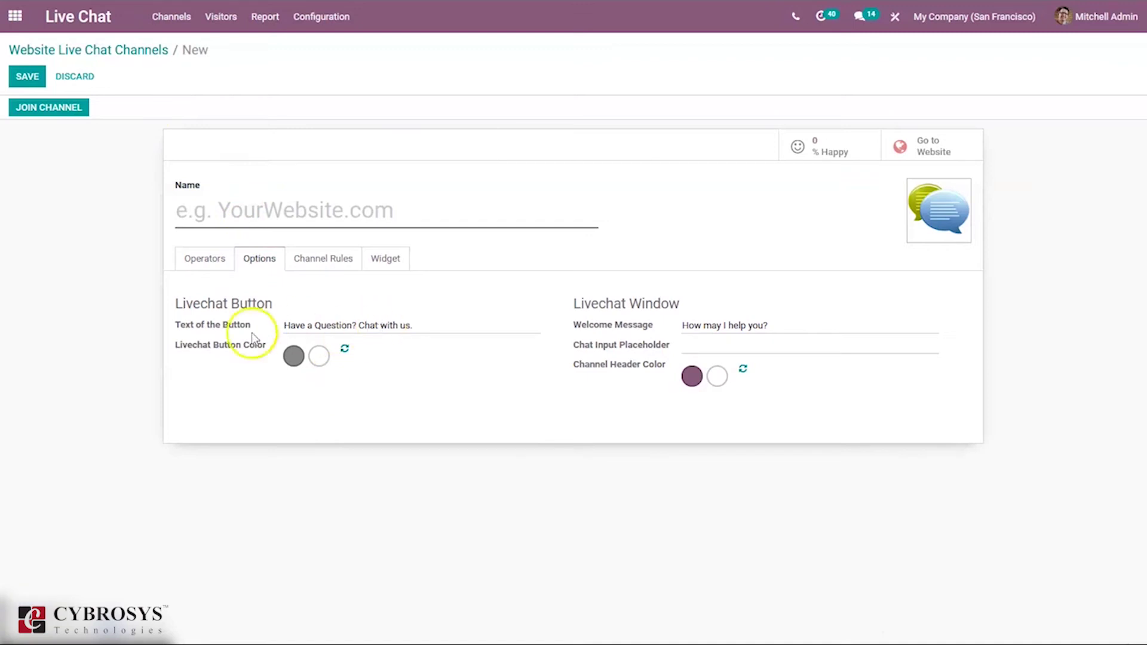
{"action": "left_click", "coordinate": [317, 260]}
{"action": "left_click", "coordinate": [384, 256]}
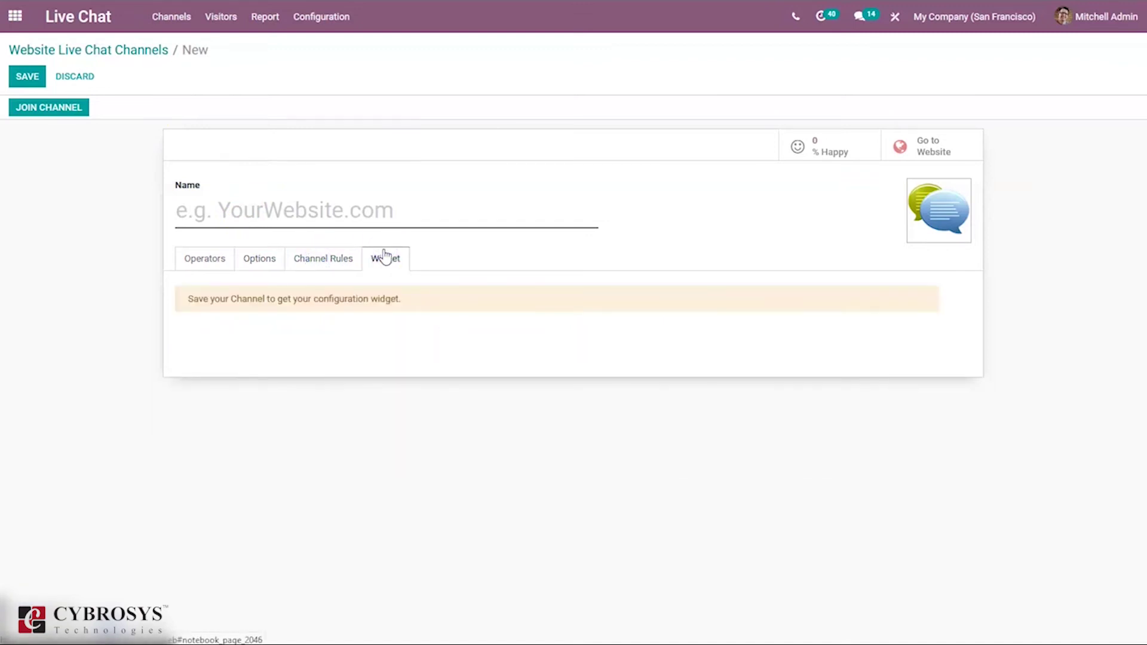
{"action": "left_click", "coordinate": [201, 254]}
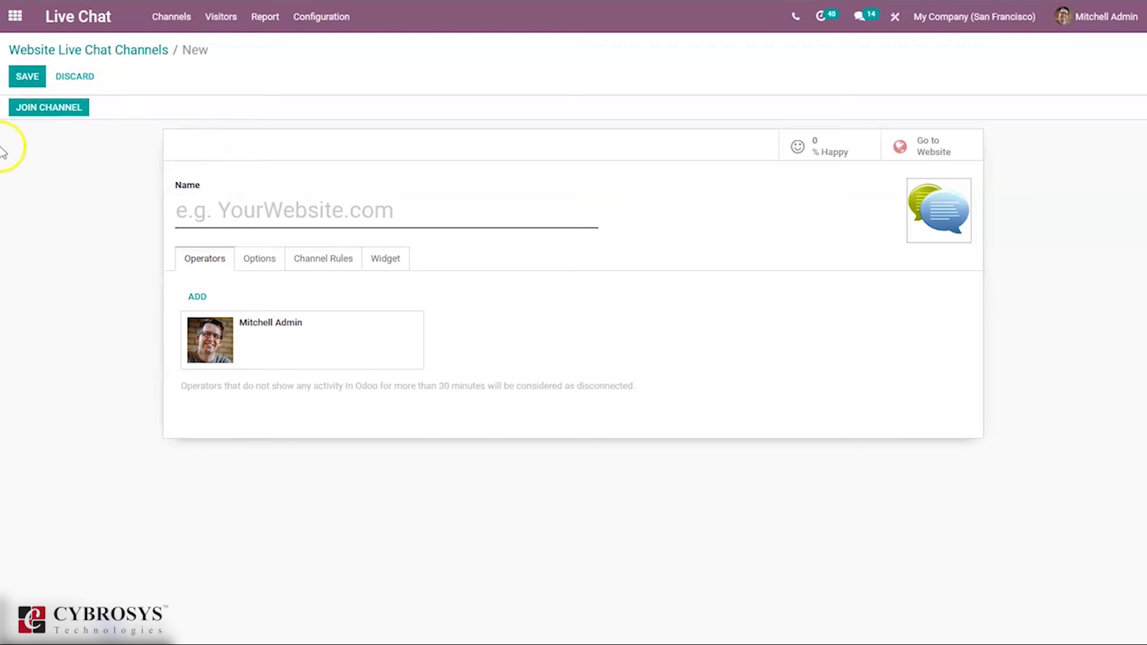
{"action": "left_click", "coordinate": [97, 59]}
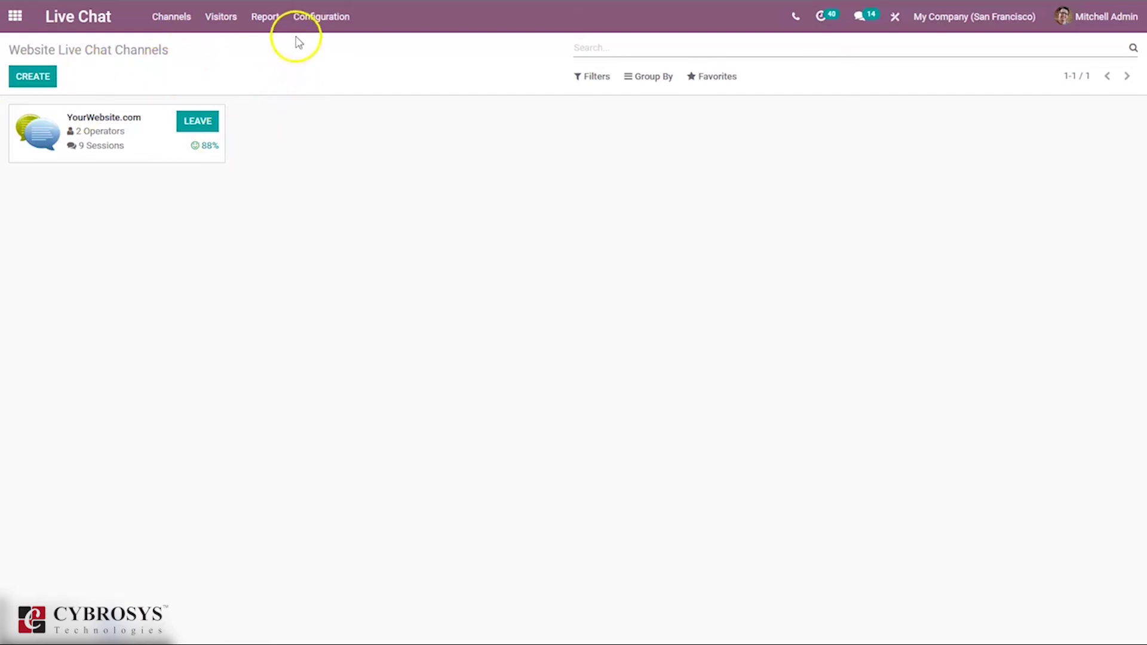
Open Configuration > Canned Responses to list the hello and bye shortcuts
{"action": "left_click", "coordinate": [325, 17]}
{"action": "left_click", "coordinate": [328, 46]}
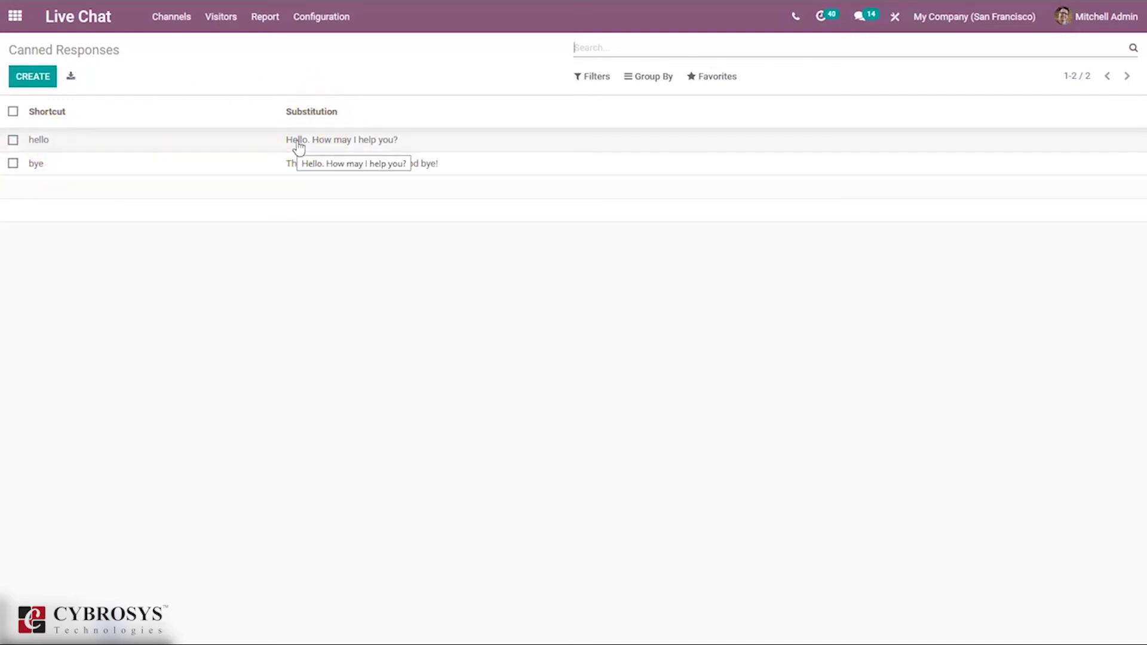
{"action": "left_click", "coordinate": [304, 145]}
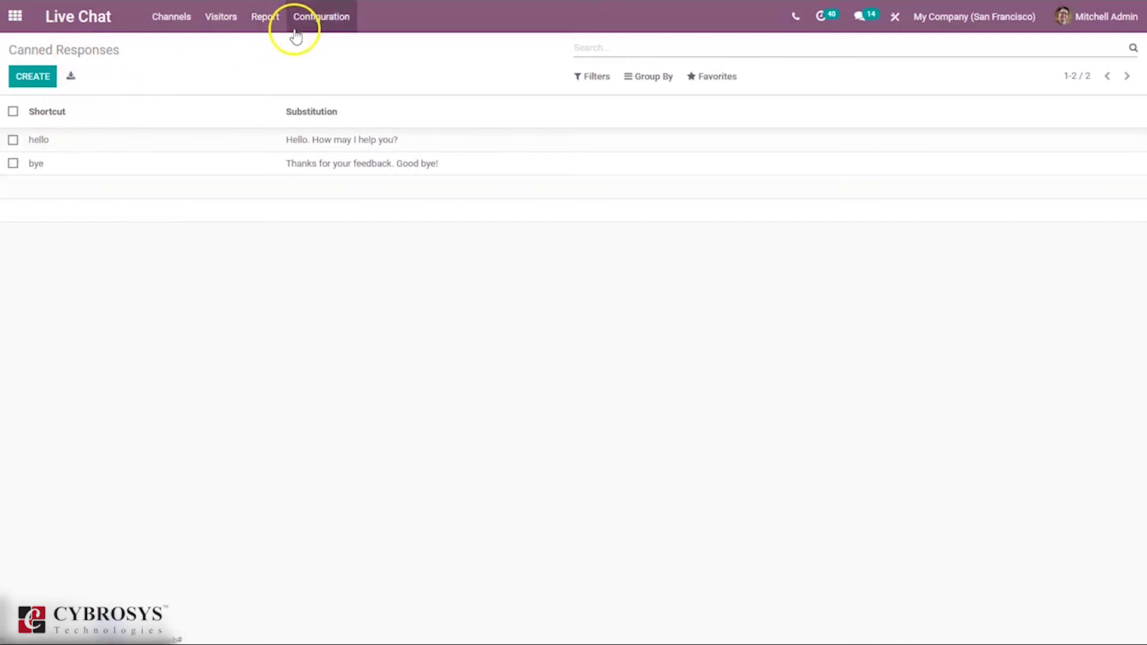
Switch the Visitors view from Kanban to list, then to a graph, checking its Measures
{"action": "left_click", "coordinate": [182, 24]}
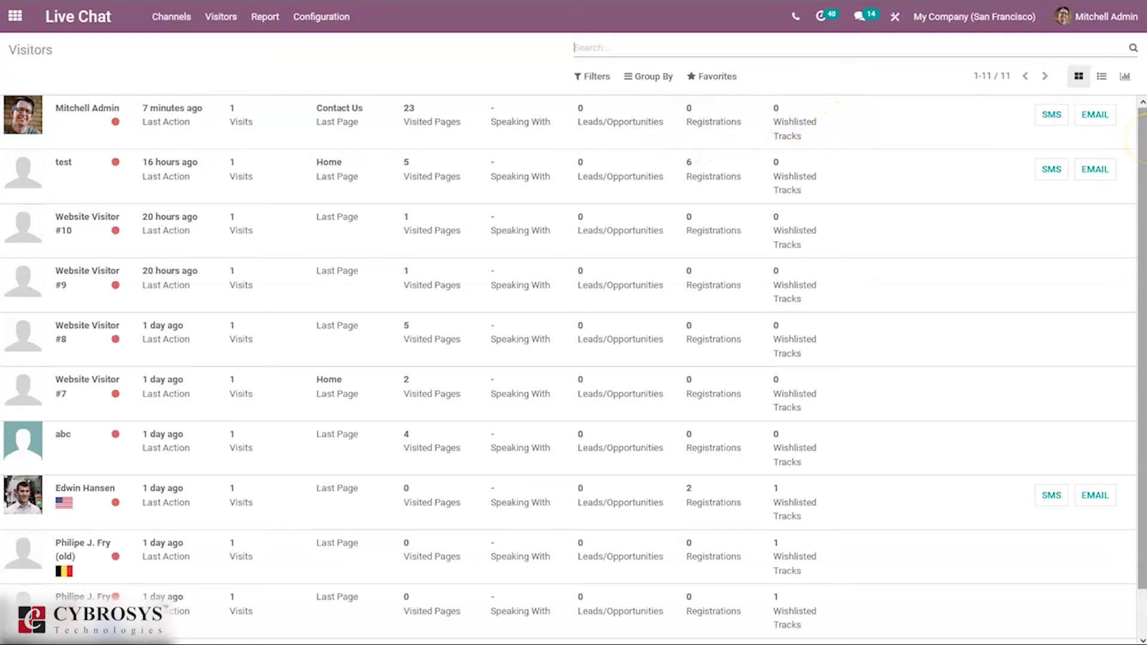
{"action": "mouse_move", "coordinate": [1138, 174]}
{"action": "left_mouse_down"}
{"action": "mouse_move", "coordinate": [1142, 221]}
{"action": "mouse_move", "coordinate": [1142, 132]}
{"action": "left_mouse_up"}
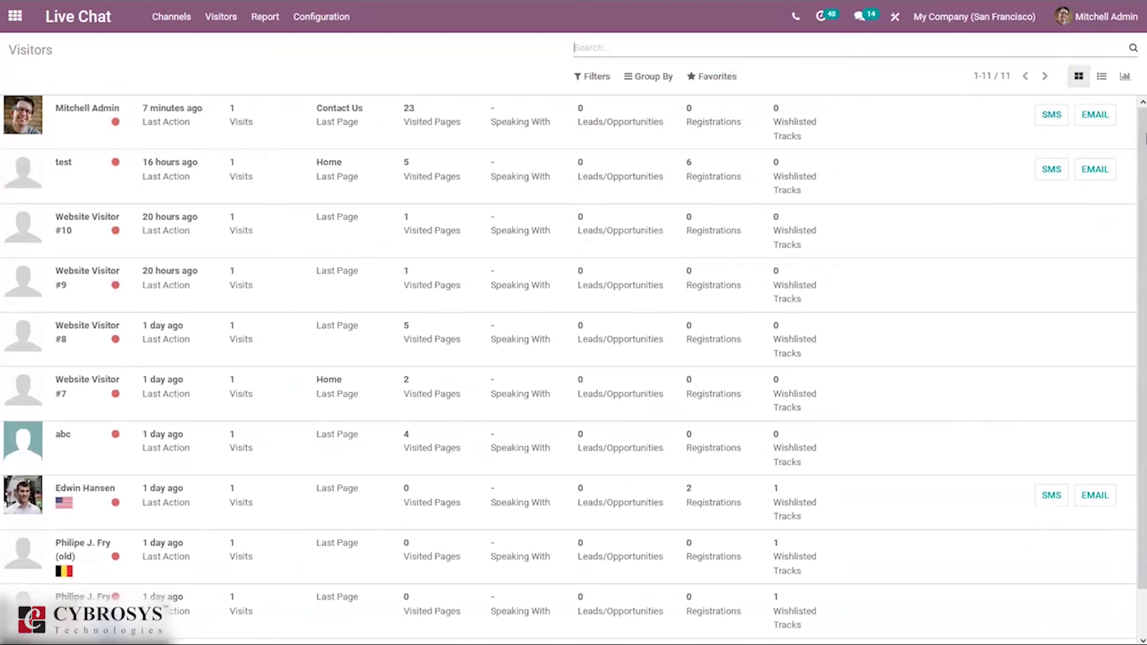
{"action": "left_click", "coordinate": [1104, 77]}
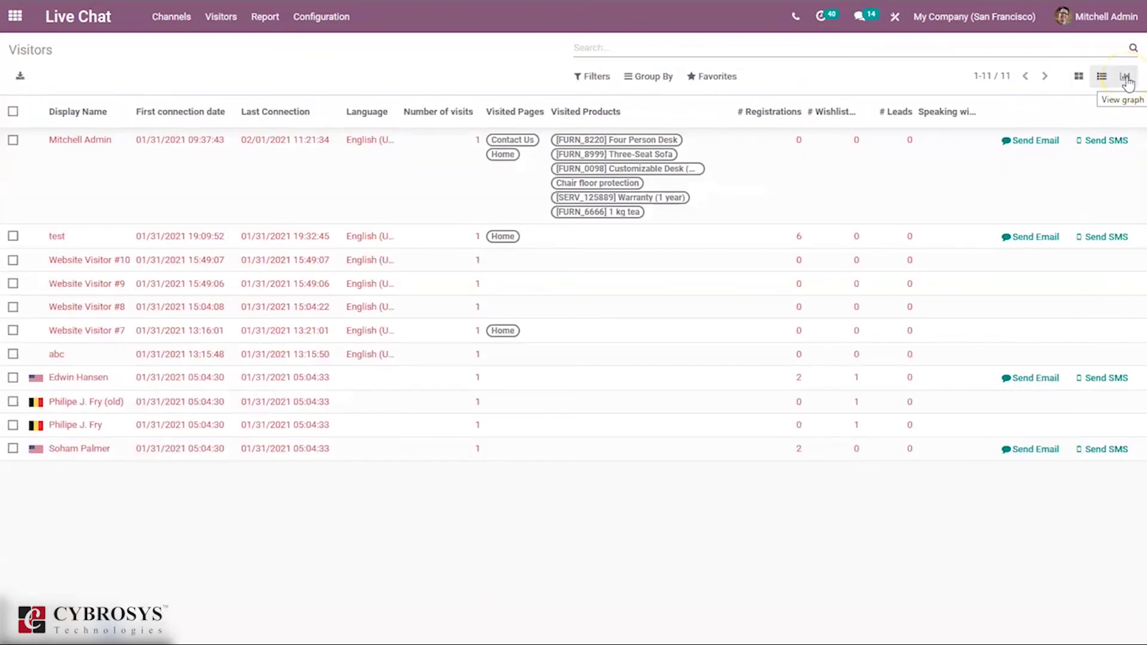
{"action": "left_click", "coordinate": [1125, 80]}
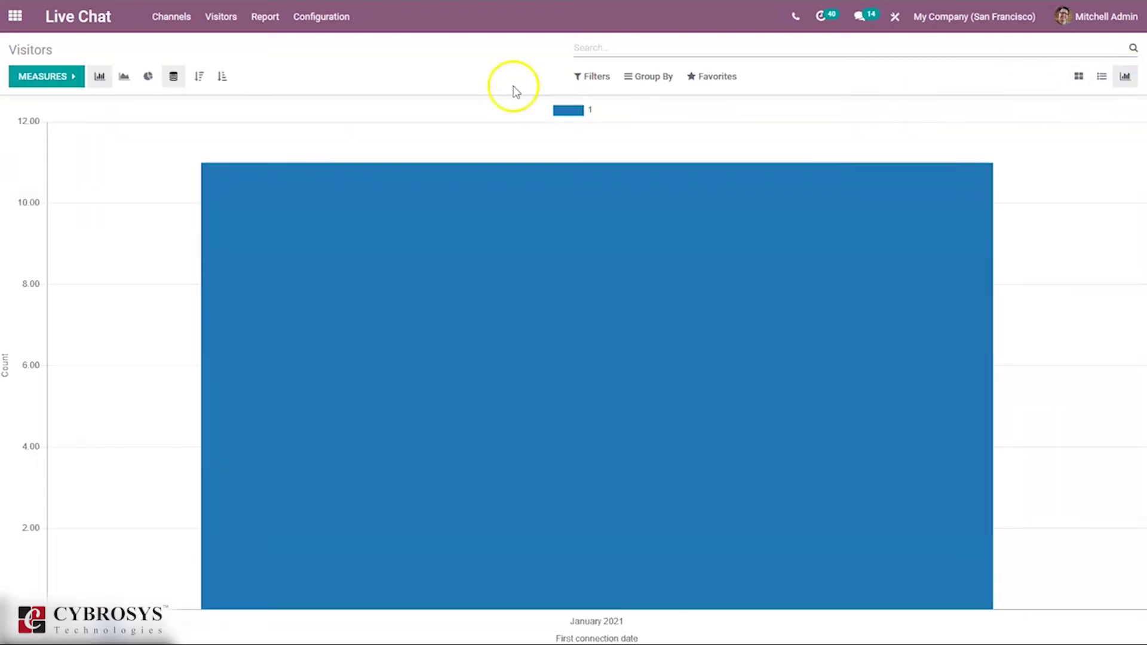
{"action": "left_click", "coordinate": [68, 73]}
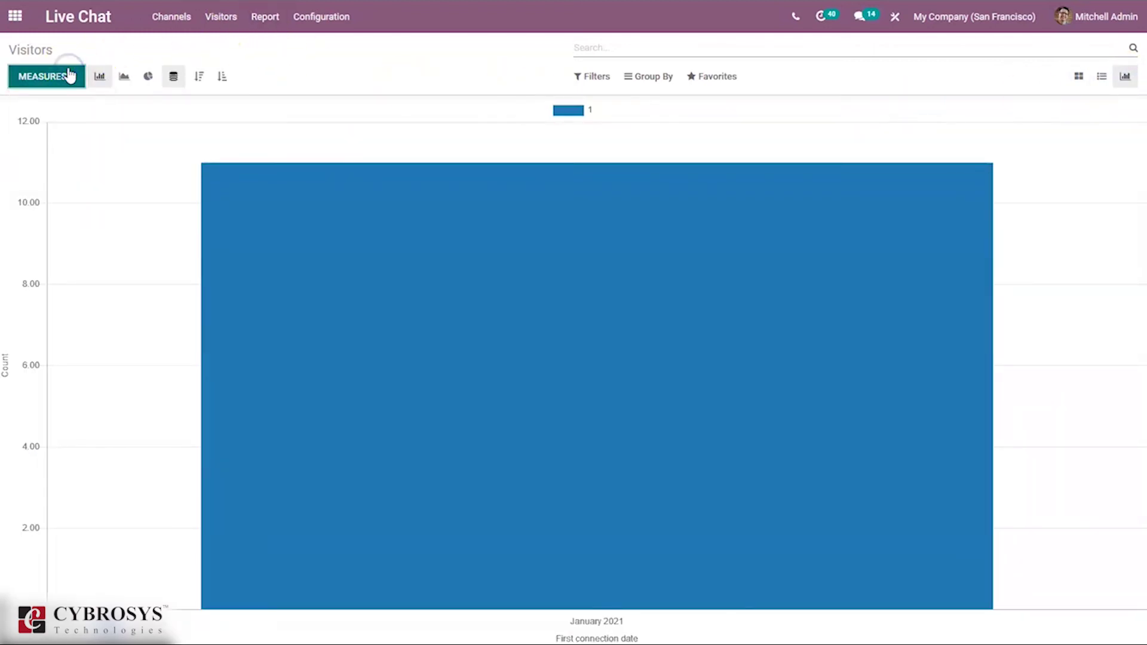
{"action": "left_click", "coordinate": [68, 75]}
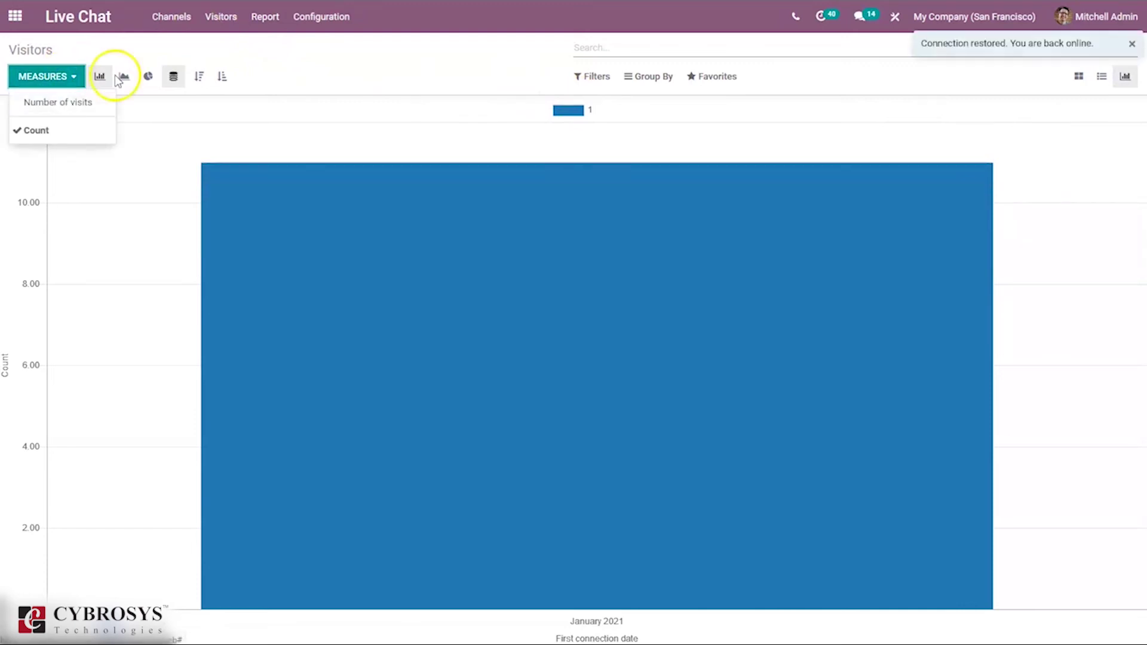
{"action": "left_click", "coordinate": [230, 22]}
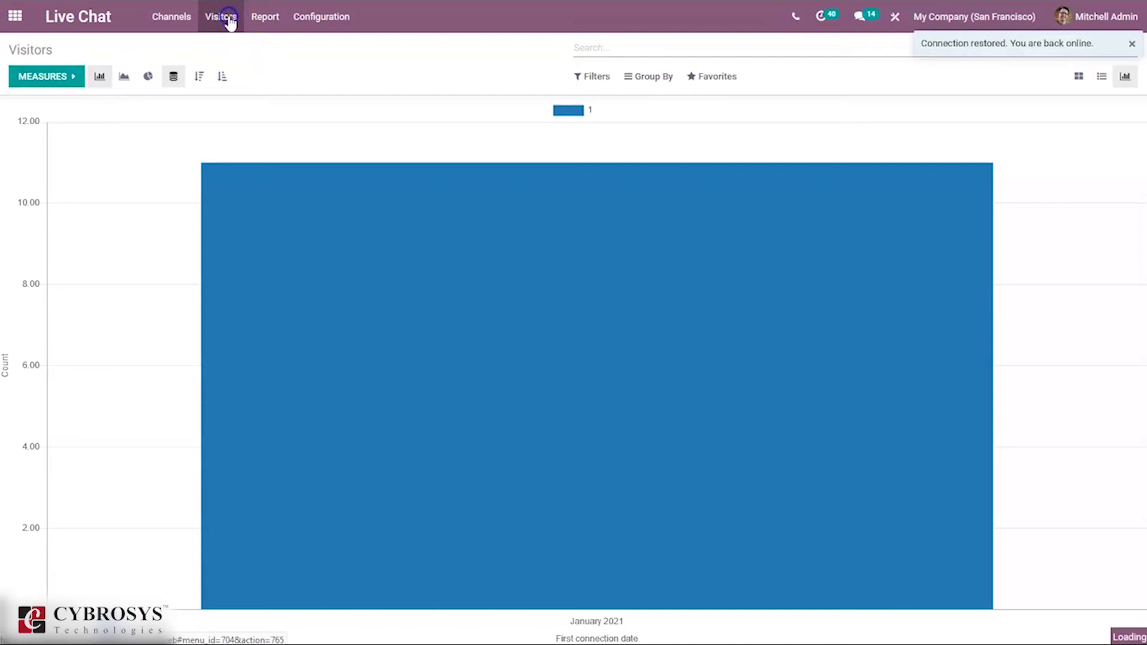
Open Report > Dashboard and toggle the YourWebsite.com series in its chart
{"action": "left_click", "coordinate": [265, 21]}
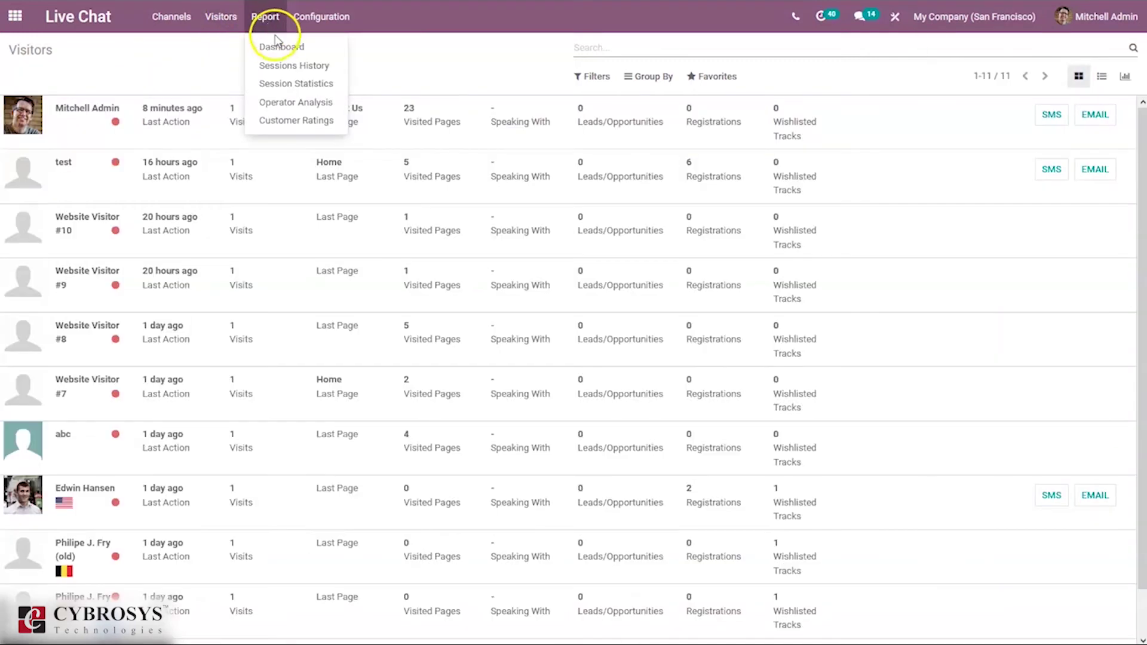
{"action": "left_click", "coordinate": [278, 46]}
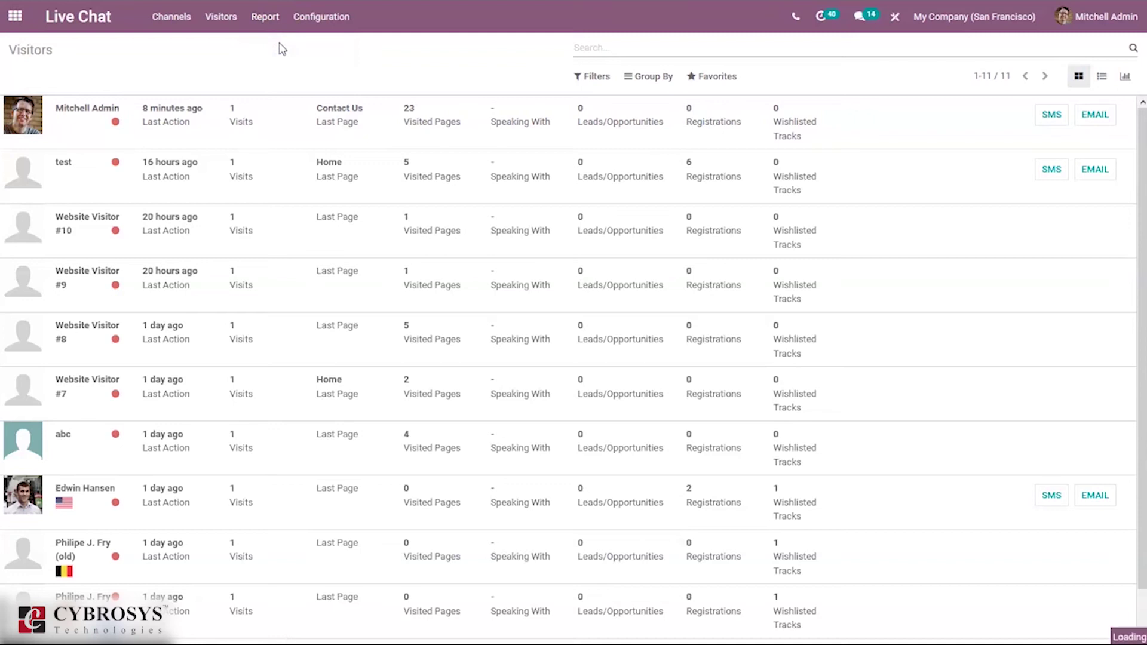
{"action": "left_click", "coordinate": [36, 607]}
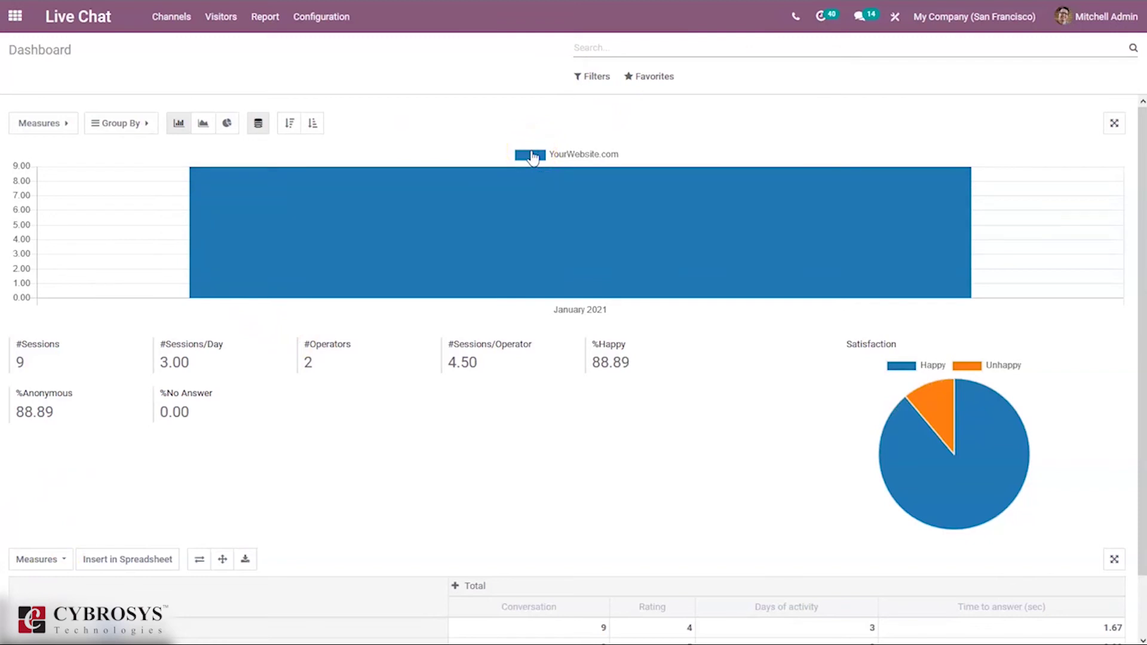
{"action": "left_click", "coordinate": [537, 159]}
Chart the Rating, Operator, Conversation, Average message and Visitor is Happy measures in turn
{"action": "left_click", "coordinate": [47, 123]}
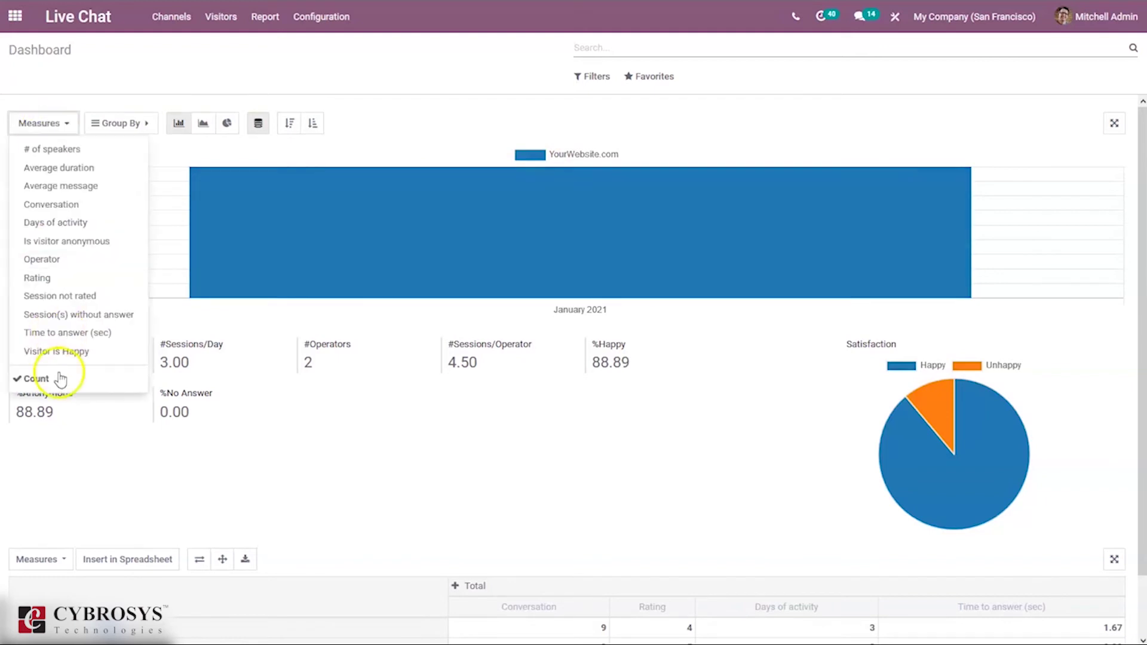
{"action": "left_click", "coordinate": [40, 281]}
{"action": "left_click", "coordinate": [41, 259]}
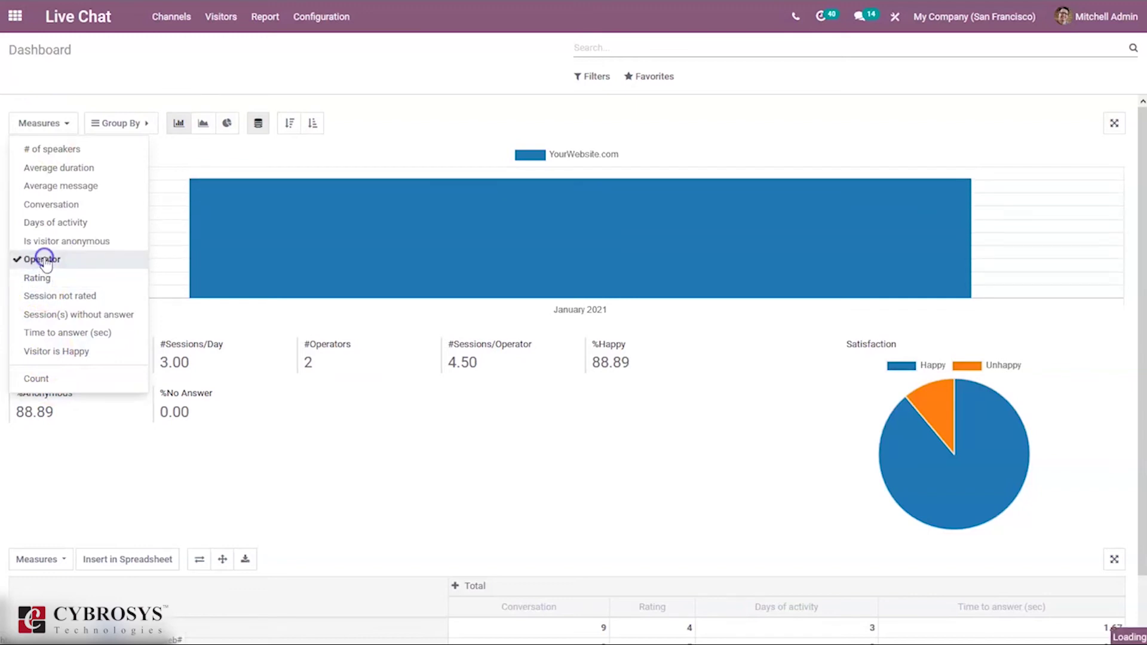
{"action": "left_click", "coordinate": [52, 204]}
{"action": "left_click", "coordinate": [63, 186]}
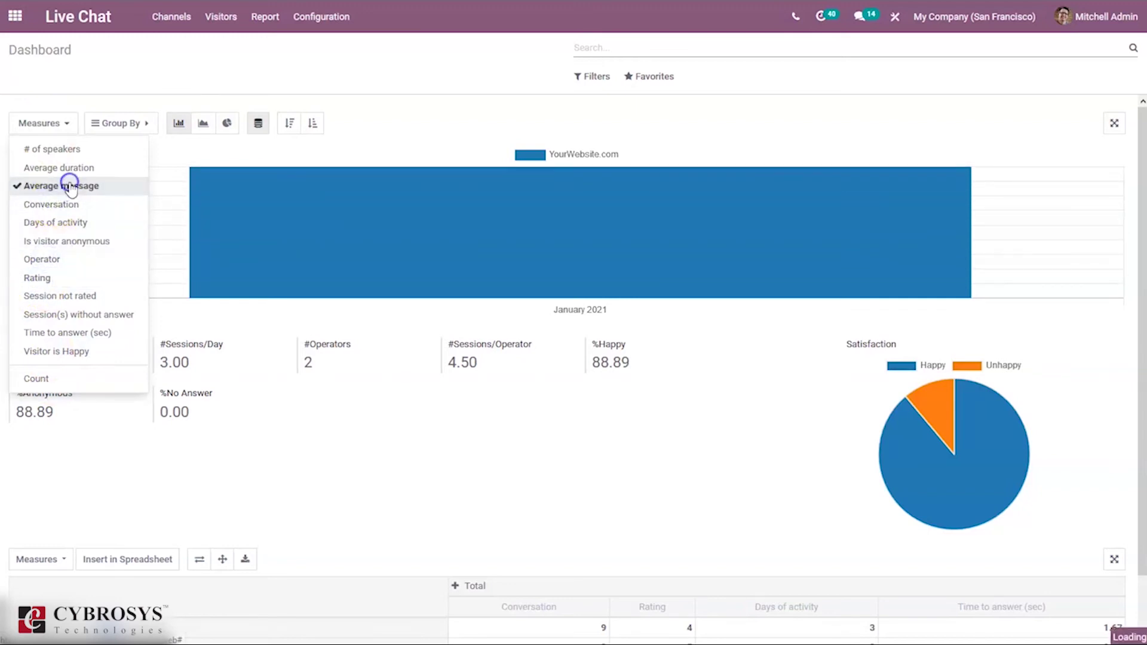
{"action": "left_click", "coordinate": [57, 353]}
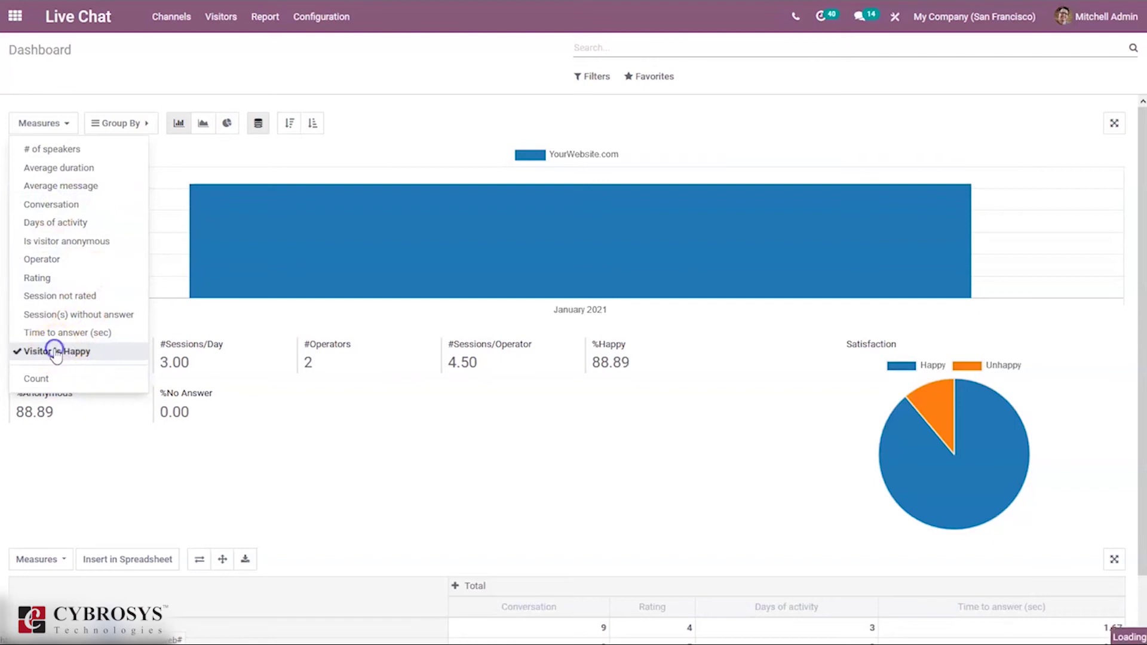
{"action": "left_click", "coordinate": [123, 123]}
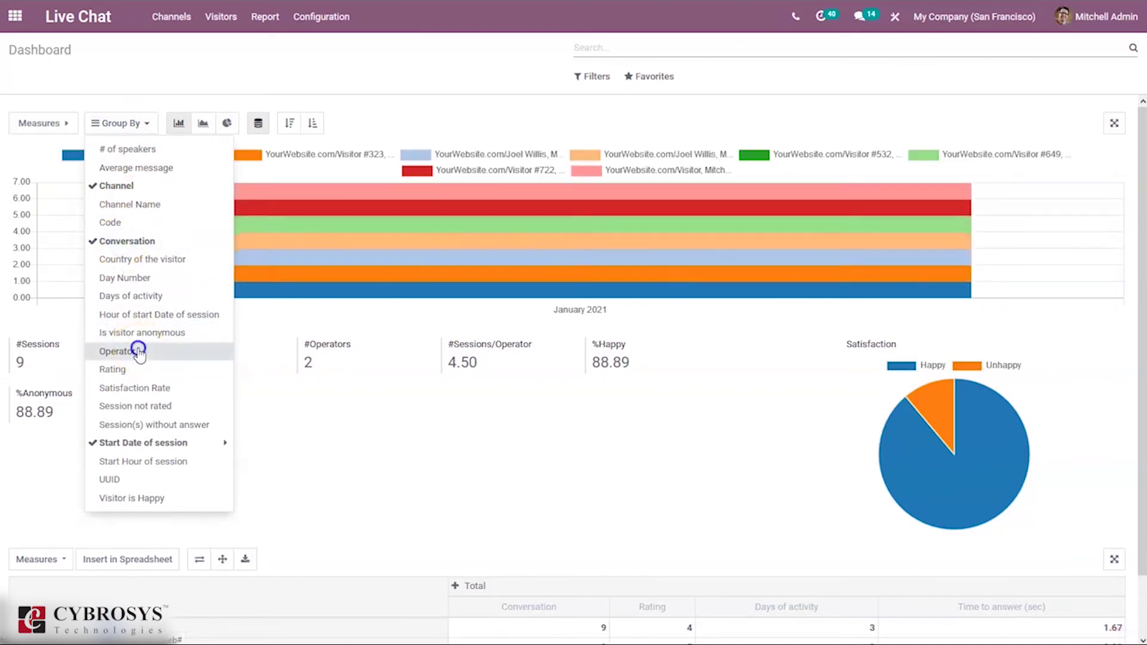
Group the dashboard chart by Operator, Channel Name, Rating and Satisfaction Rate
{"action": "left_click", "coordinate": [215, 351]}
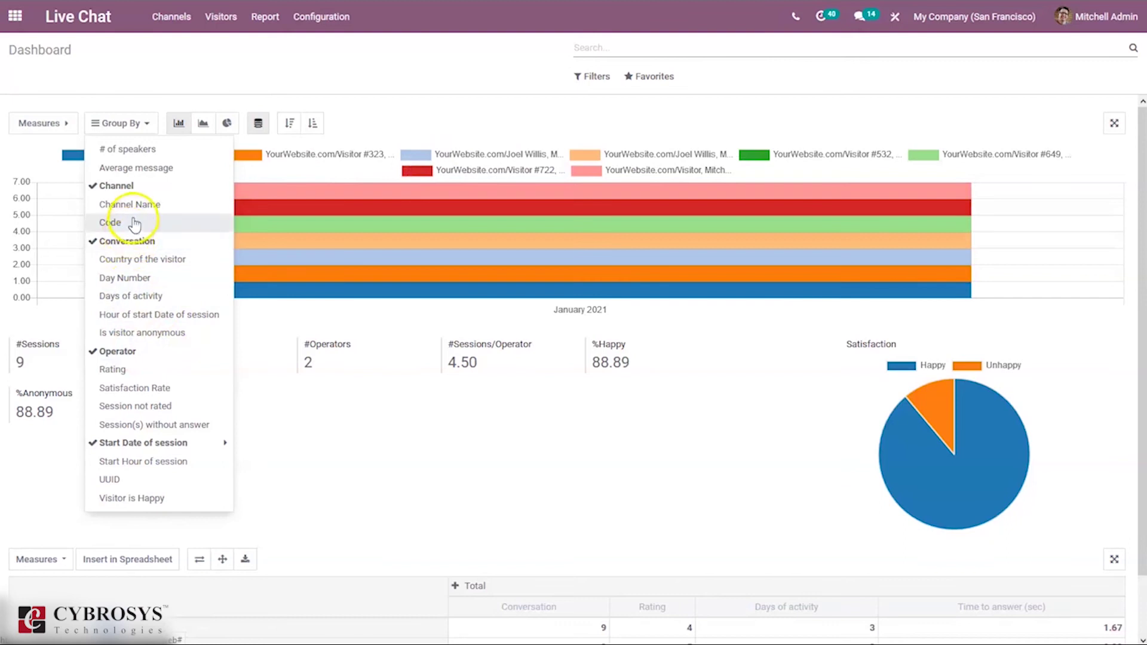
{"action": "left_click", "coordinate": [133, 204]}
{"action": "left_click", "coordinate": [138, 370]}
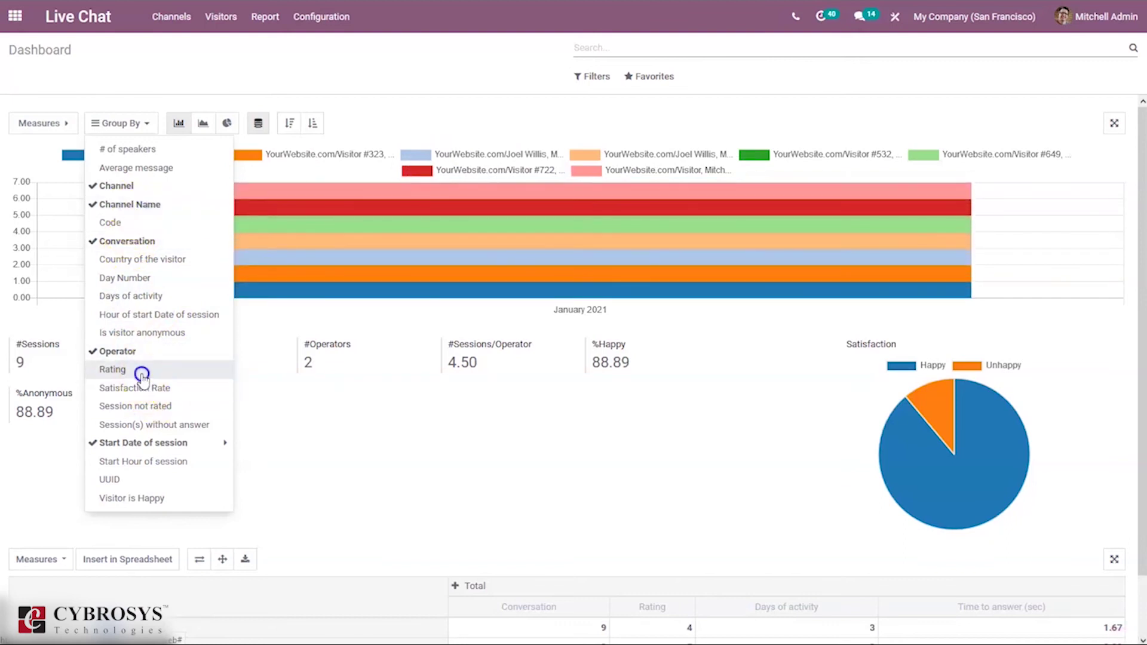
{"action": "left_click", "coordinate": [149, 388]}
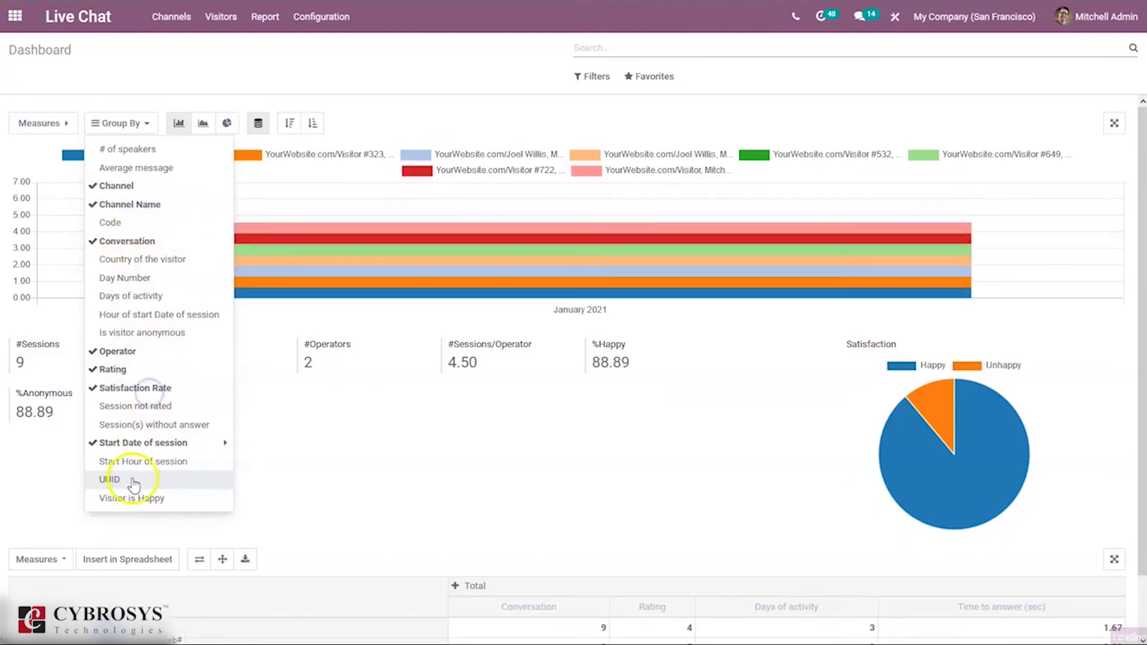
{"action": "left_click", "coordinate": [133, 498]}
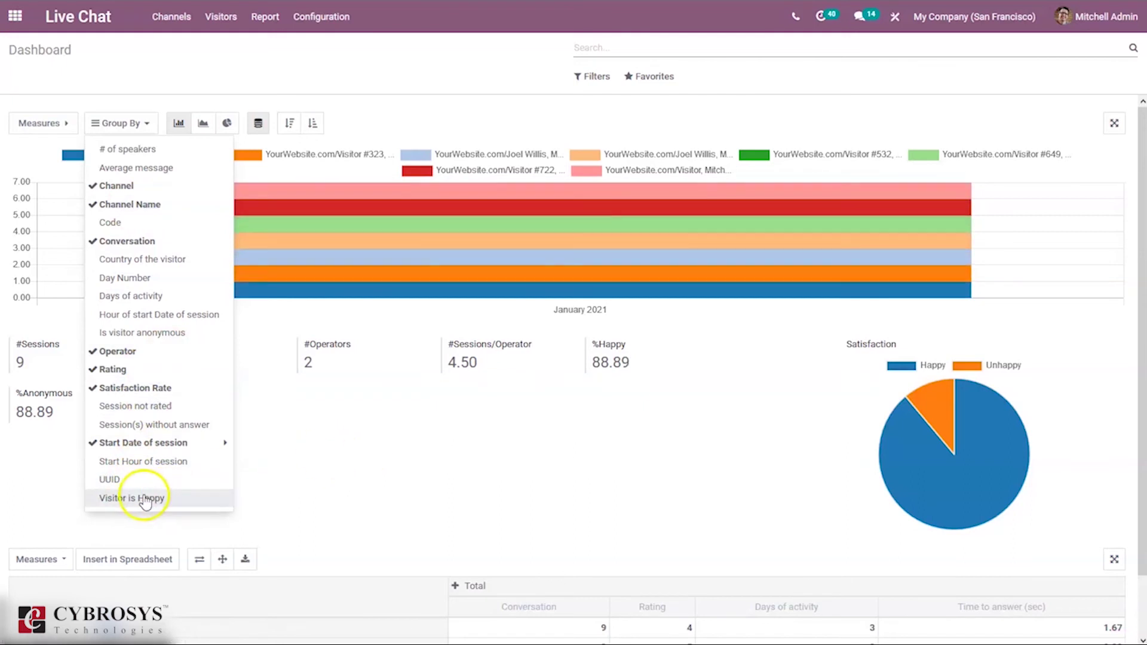
{"action": "left_click", "coordinate": [371, 443]}
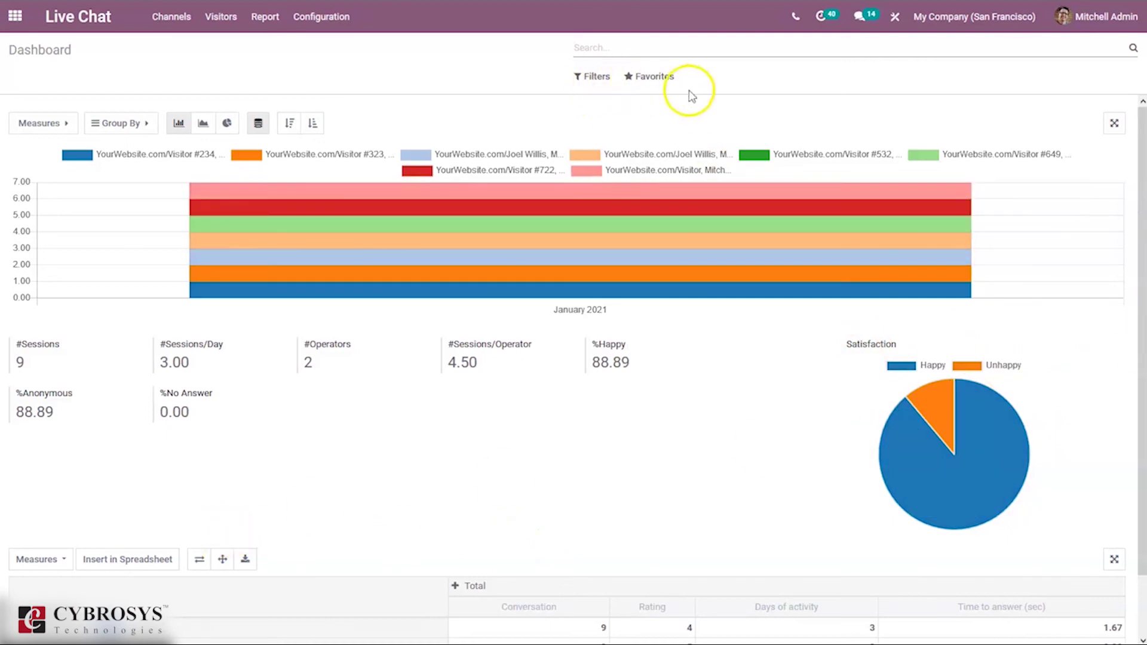
Open Report > Sessions History showing the 9 sessions from 01/31/2021
{"action": "left_click", "coordinate": [265, 16]}
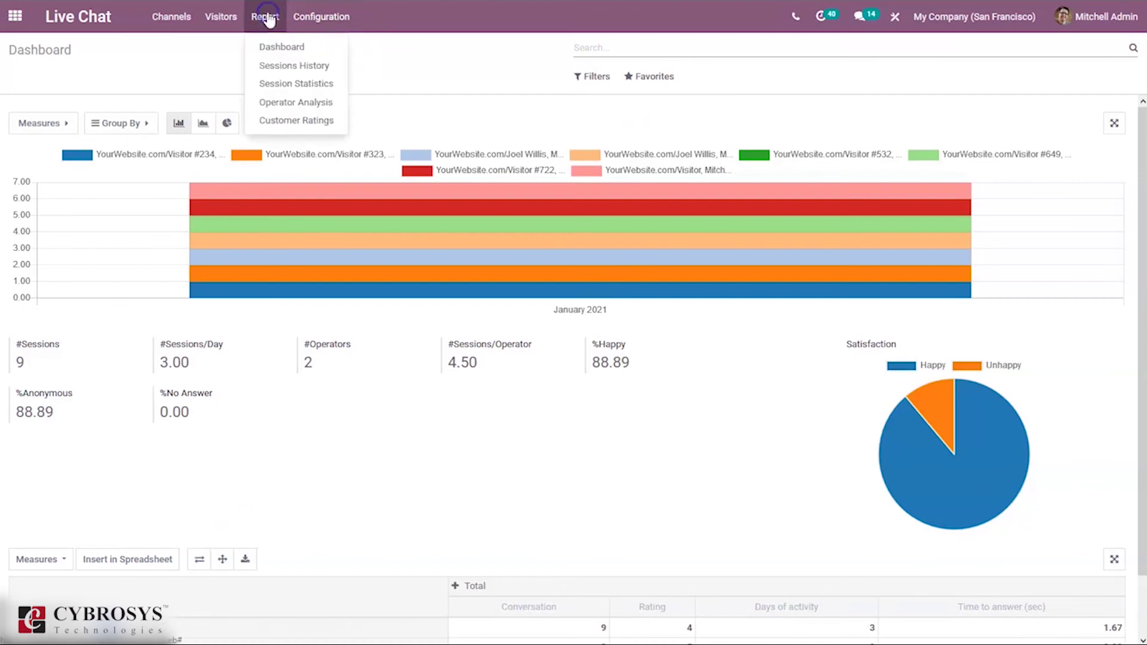
{"action": "left_click", "coordinate": [285, 73]}
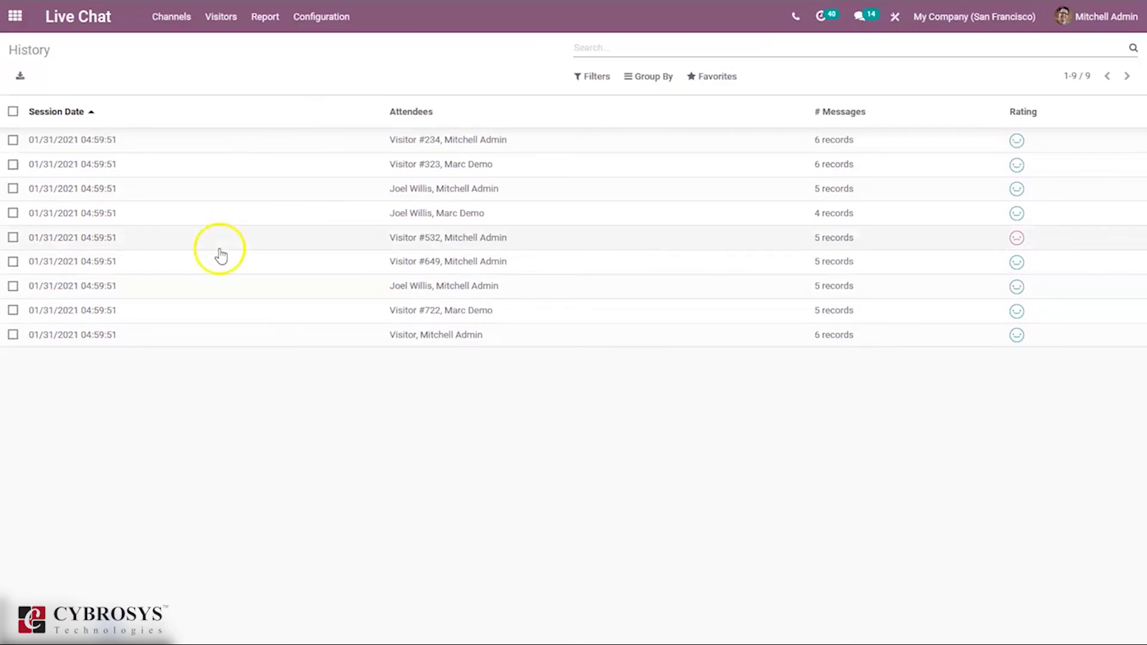
{"action": "left_click", "coordinate": [280, 21]}
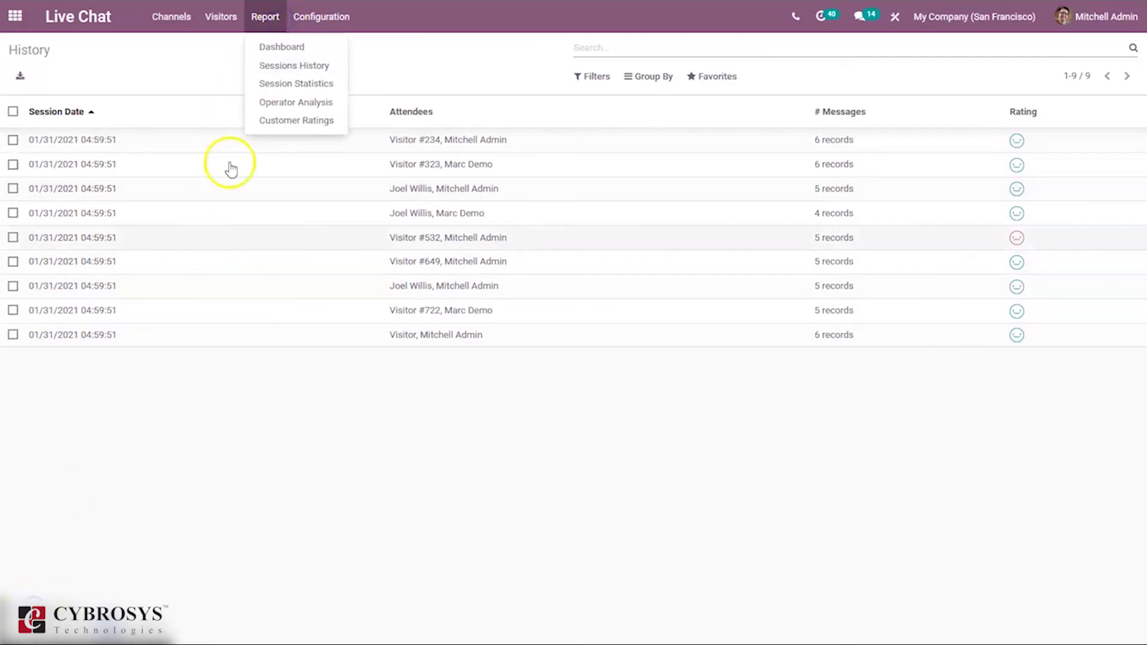
Show the Session Statistics chart of average messages per session, ranging from 4 to 6
{"action": "left_click", "coordinate": [289, 97]}
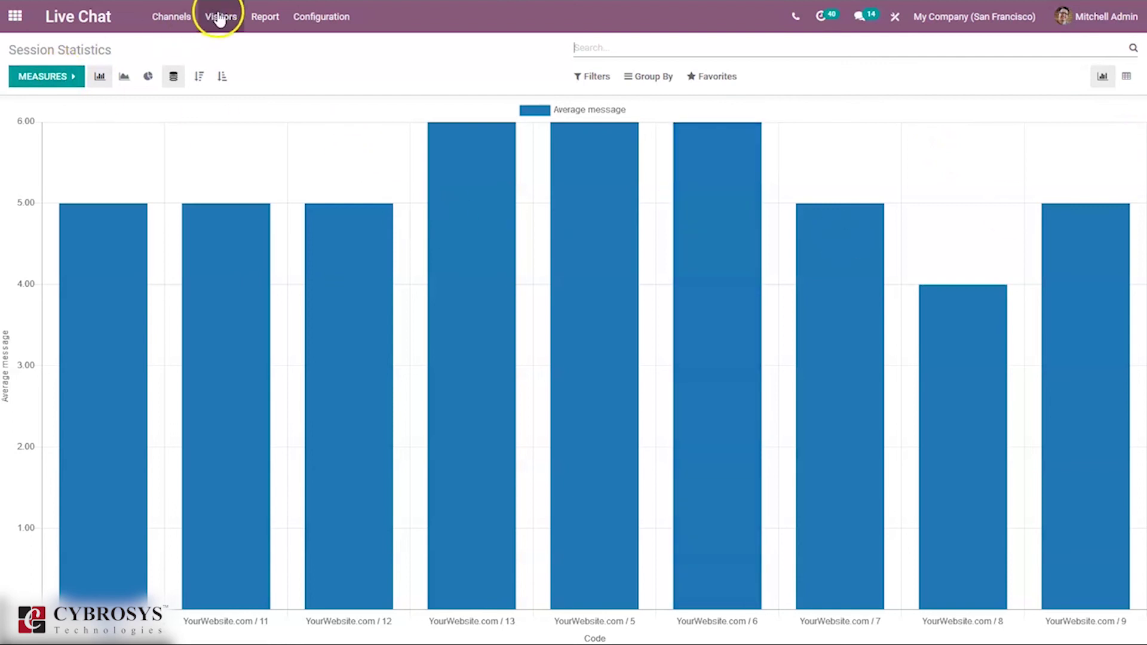
{"action": "left_click", "coordinate": [265, 19]}
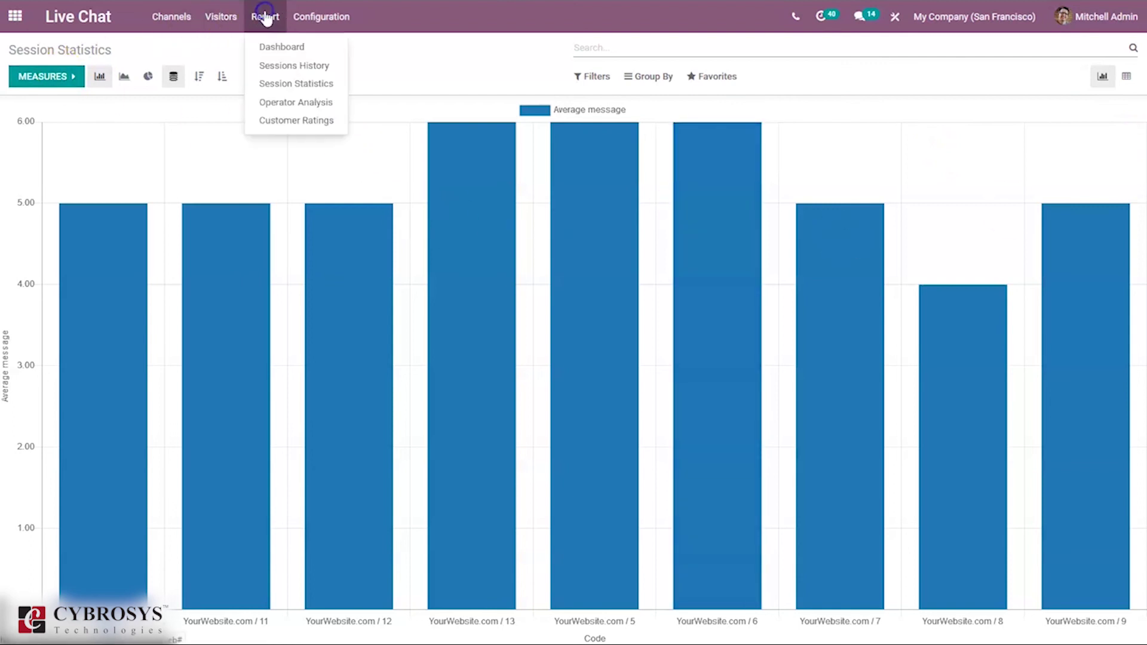
Show the Operator Analysis chart of sessions per operator and browse its Measures list
{"action": "left_click", "coordinate": [286, 105]}
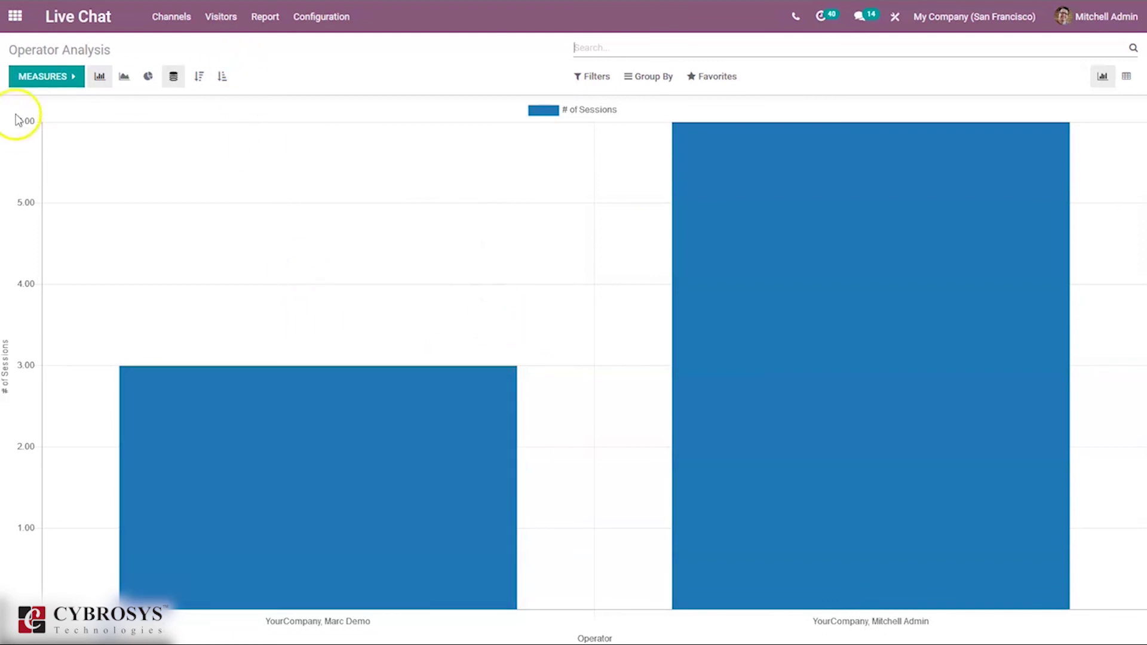
{"action": "left_click", "coordinate": [48, 81]}
{"action": "left_click", "coordinate": [53, 129]}
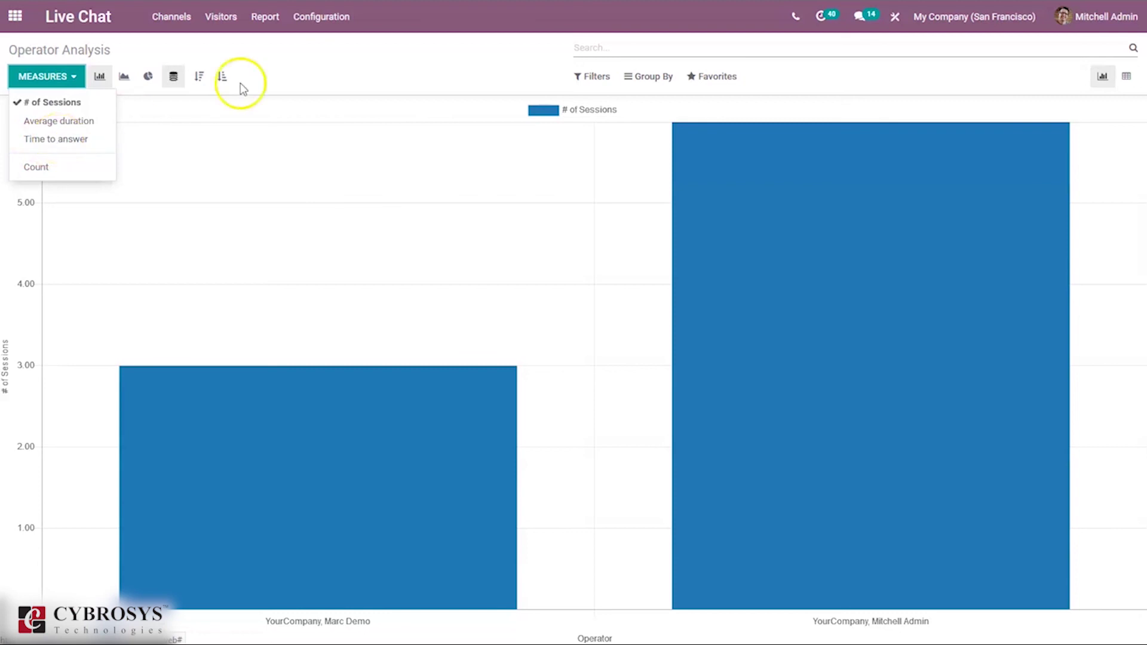
{"action": "left_click", "coordinate": [330, 64]}
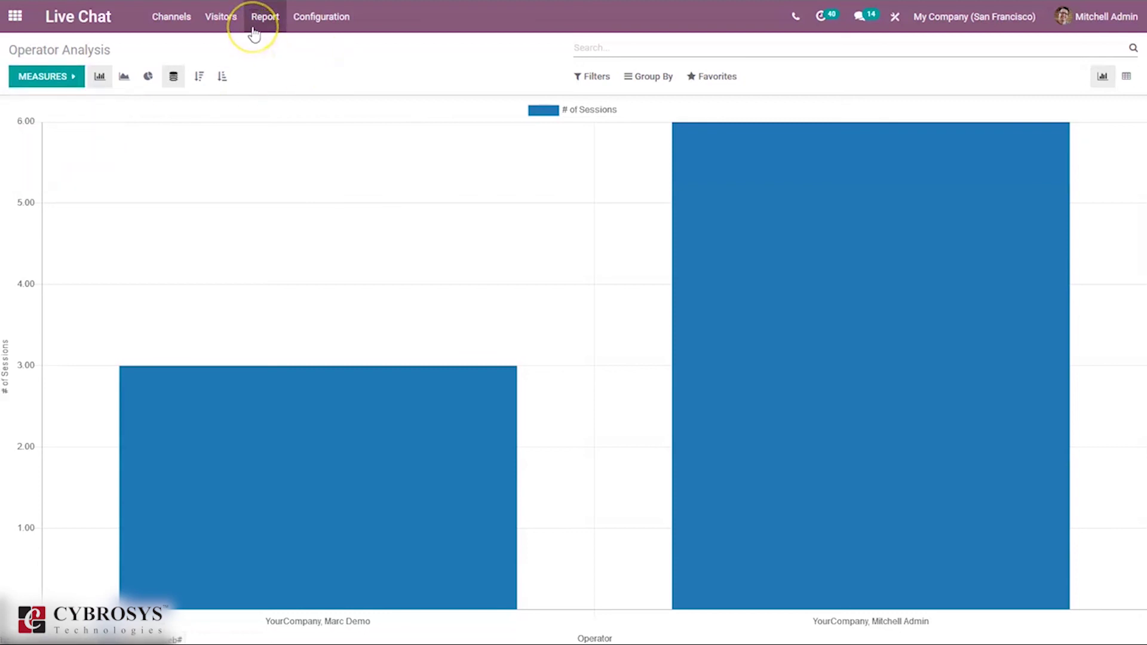
{"action": "left_click", "coordinate": [253, 30]}
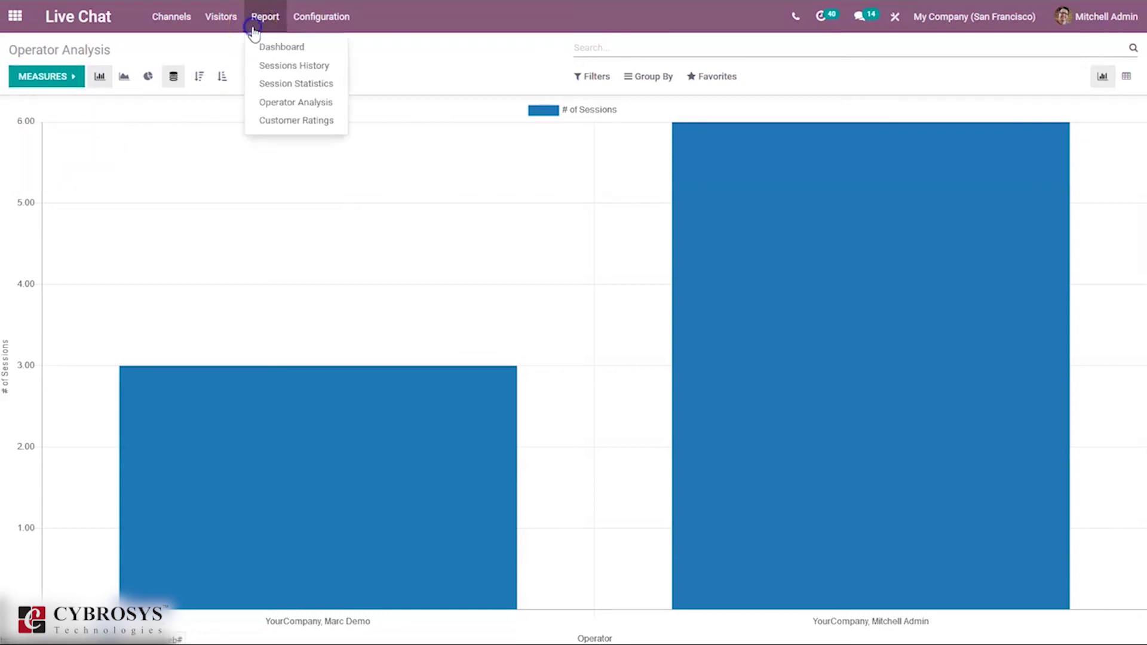
Load the Customer Ratings report with a happy or unhappy face per rated session
{"action": "left_click", "coordinate": [280, 119]}
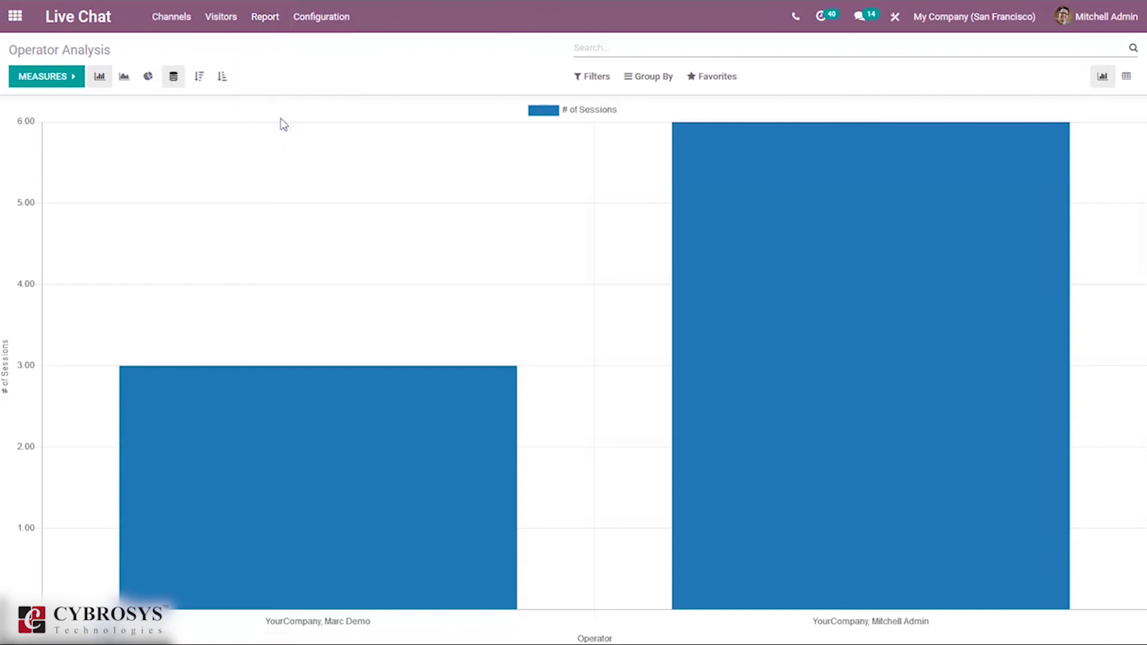
{"action": "left_click", "coordinate": [281, 119]}
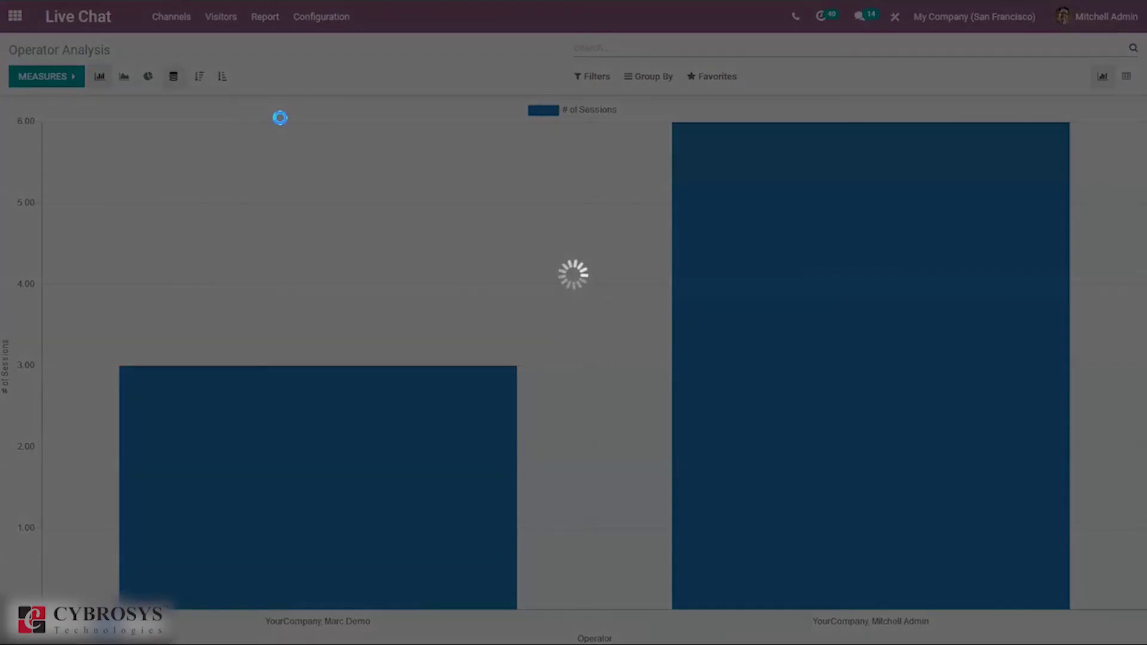